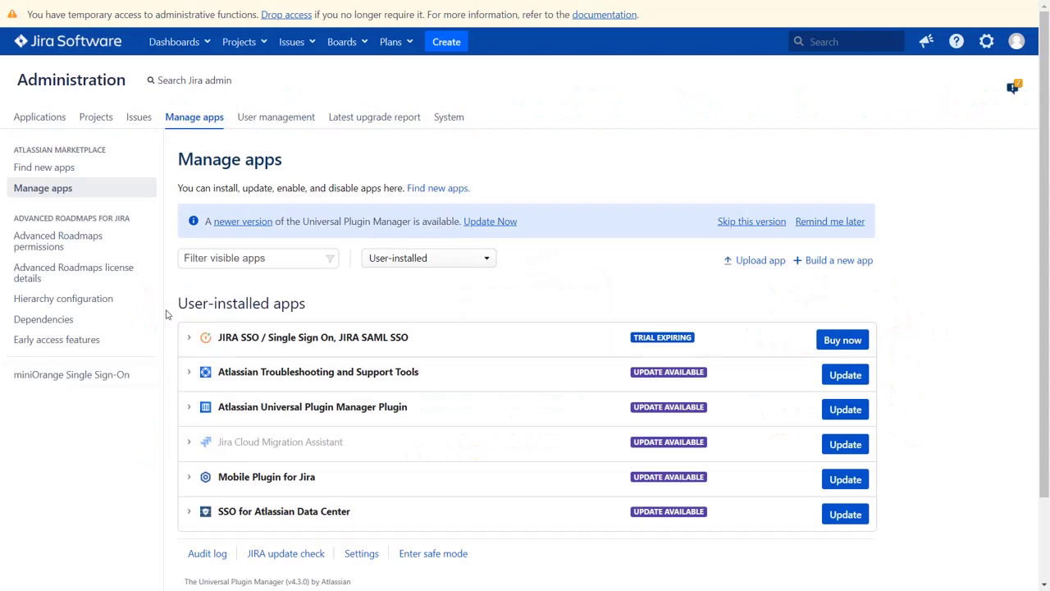
- Open the miniOrange Single Sign-On app from the Manage apps left sidebar
click(126, 376)
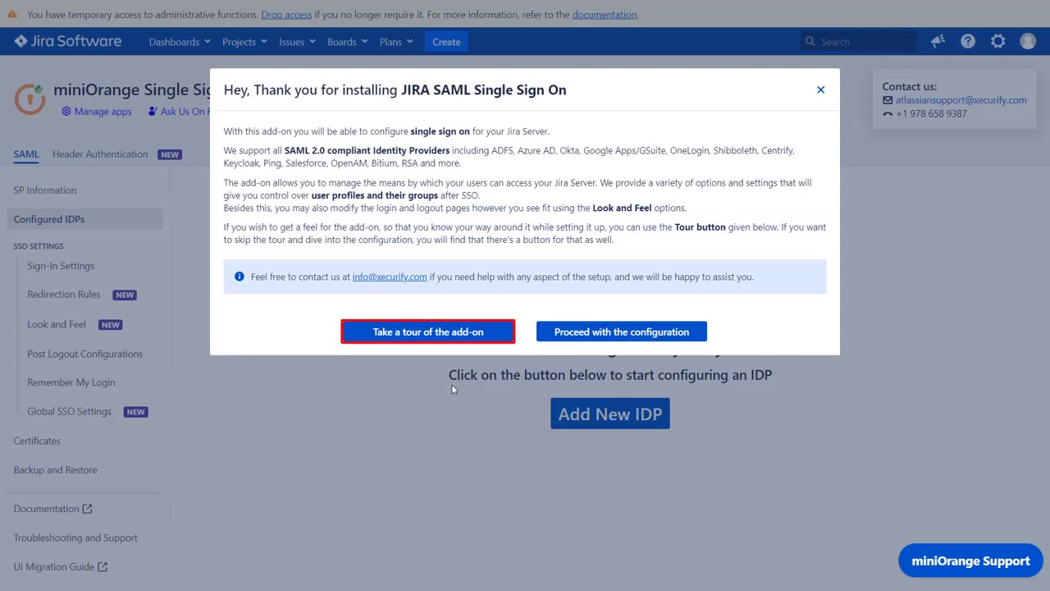
- Close the welcome dialog and start a new IDP using Manual Setup
click(575, 336)
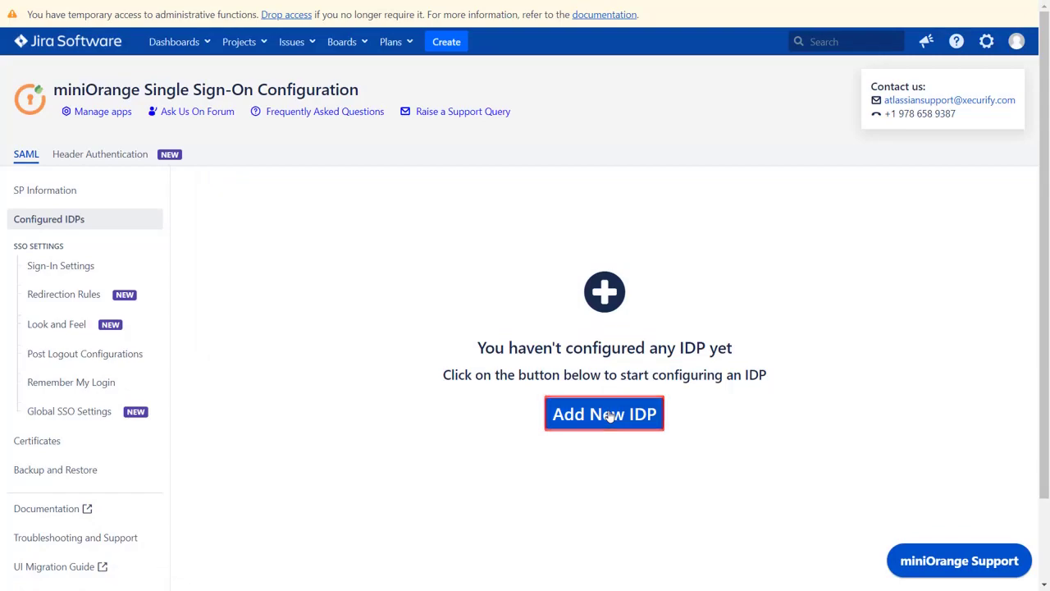
click(609, 417)
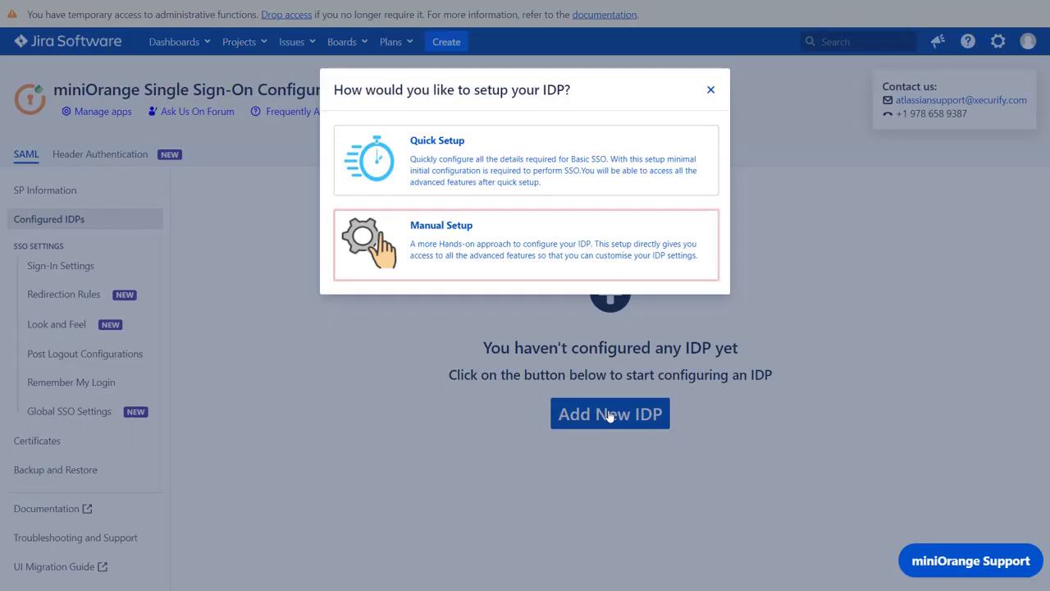
click(565, 261)
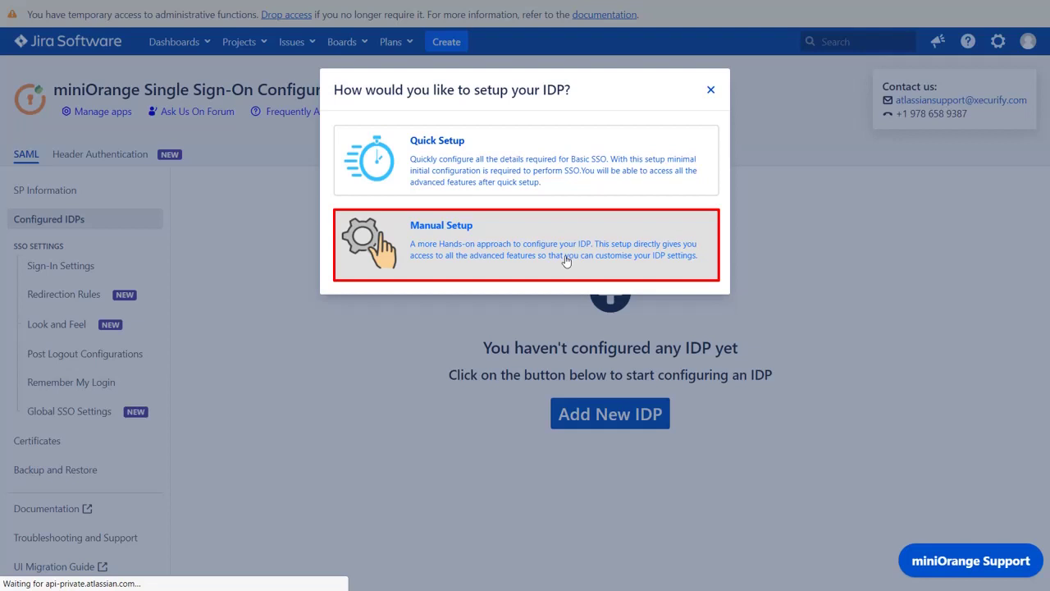
scroll(565, 261, down, 3)
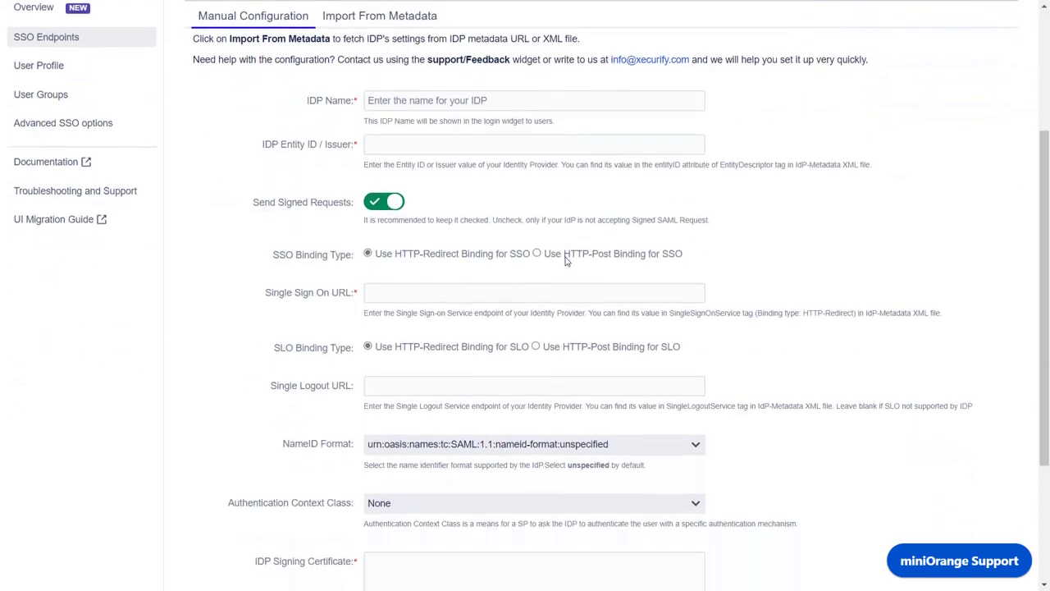
scroll(565, 261, down, 1)
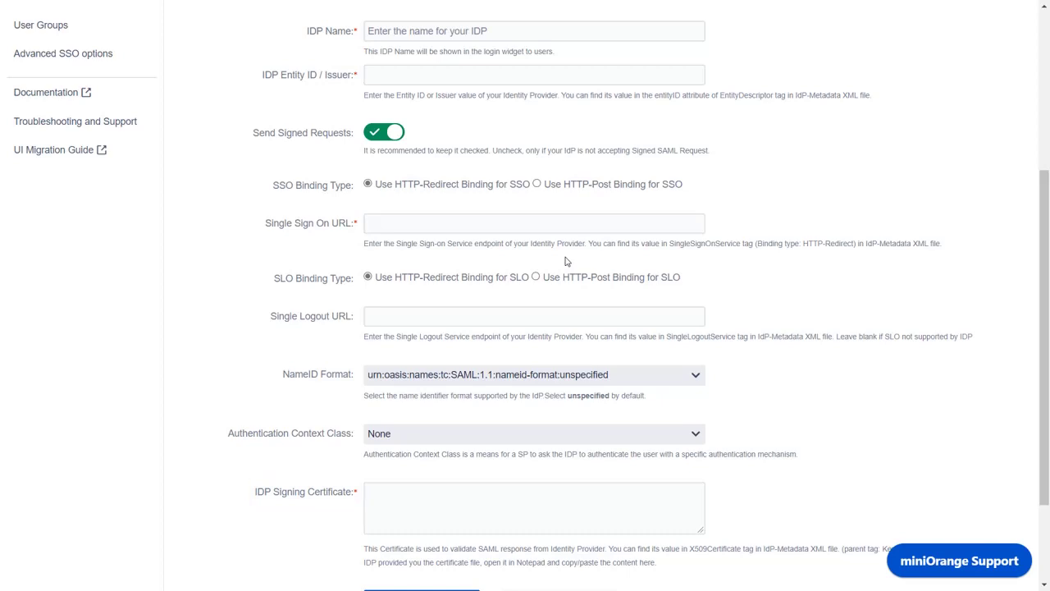
scroll(565, 261, up, 4)
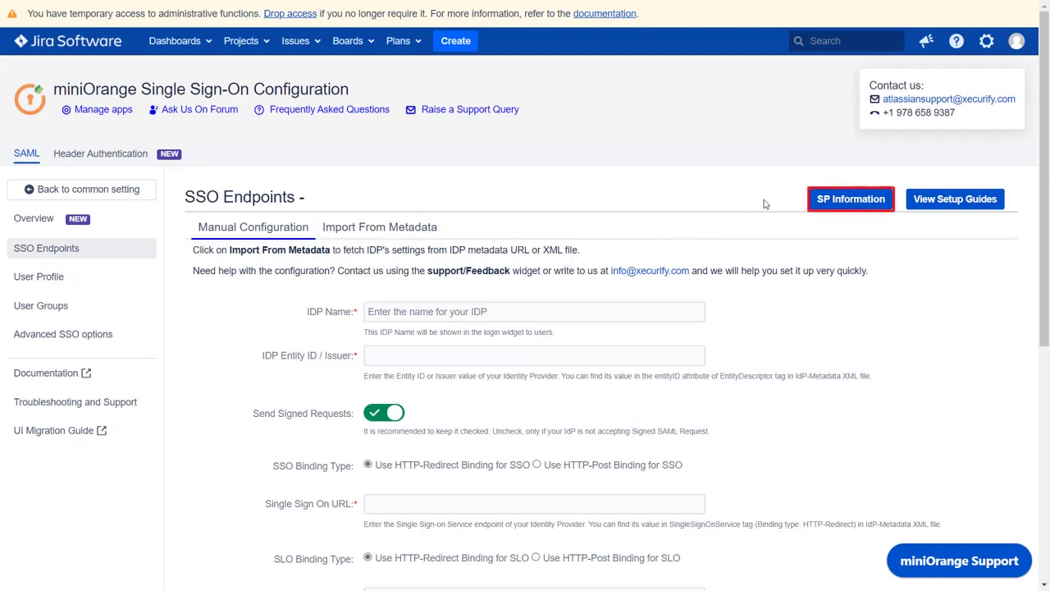
click(815, 200)
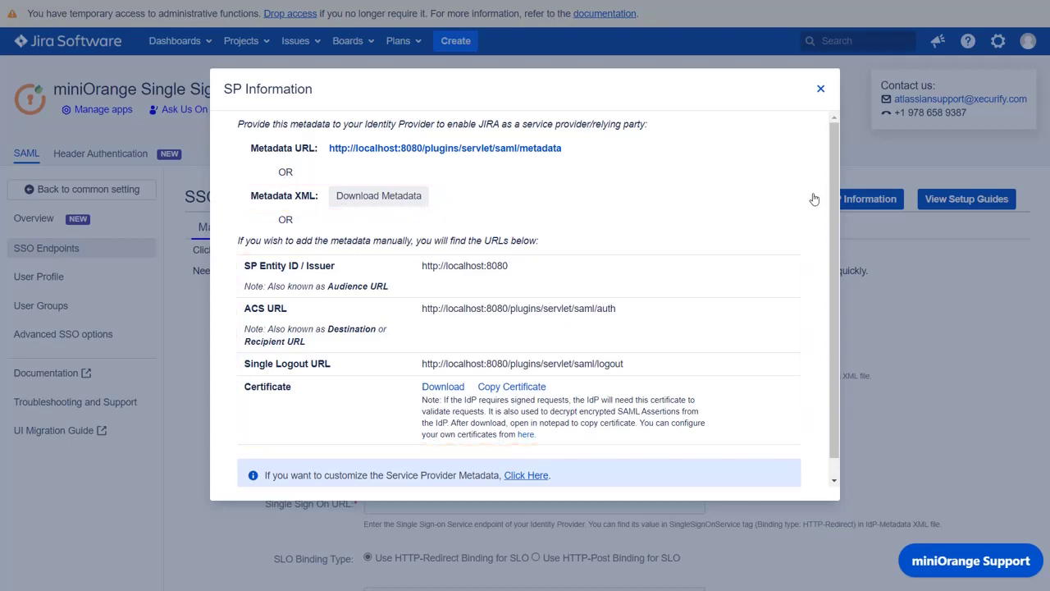
click(820, 92)
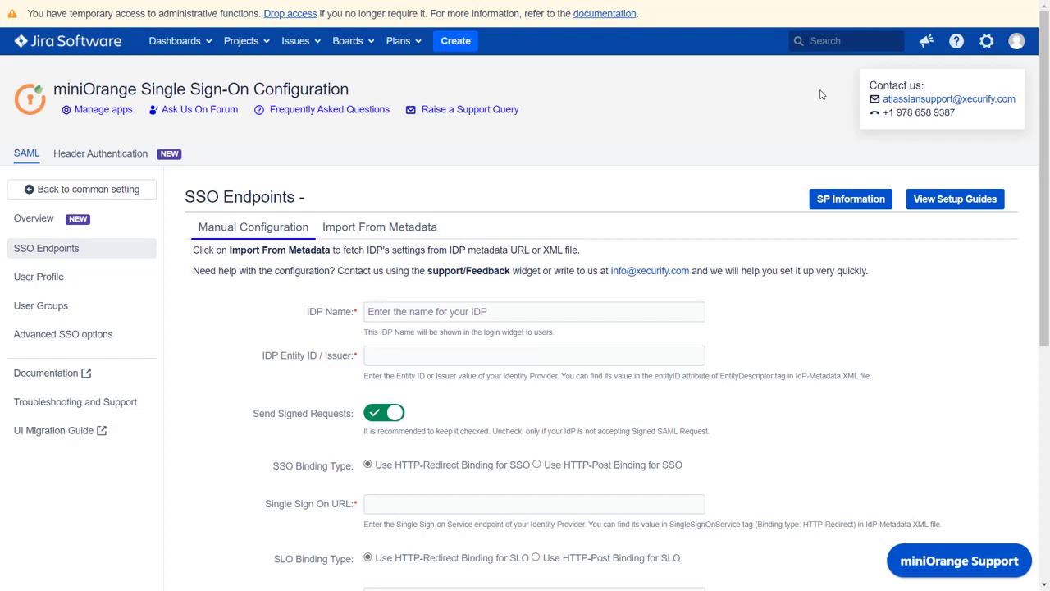
- Return to the common settings and start a Quick Setup for a Custom IDP
click(86, 188)
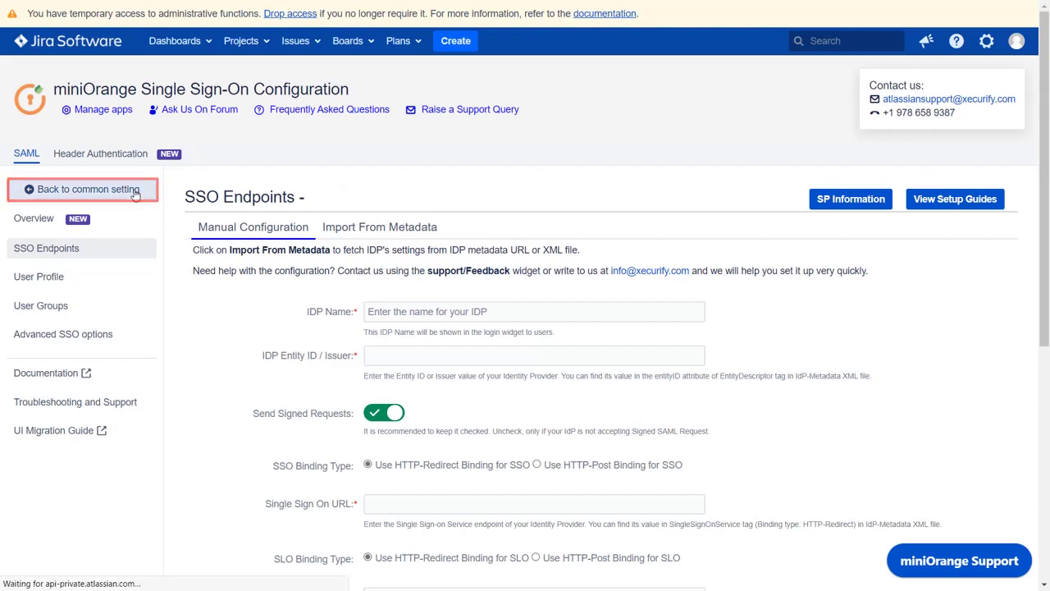
click(610, 415)
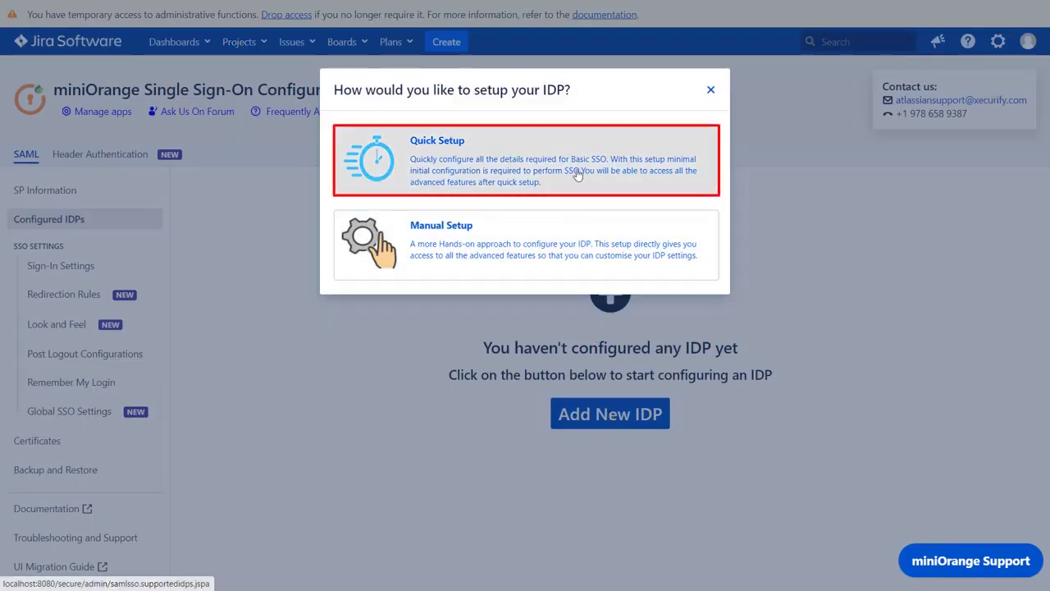
click(577, 174)
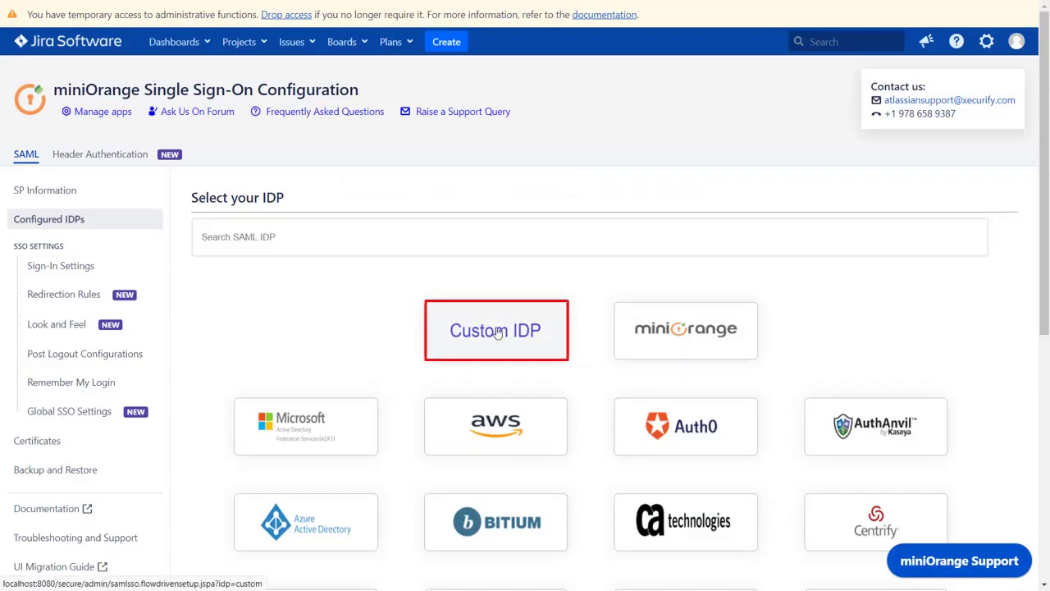
click(497, 332)
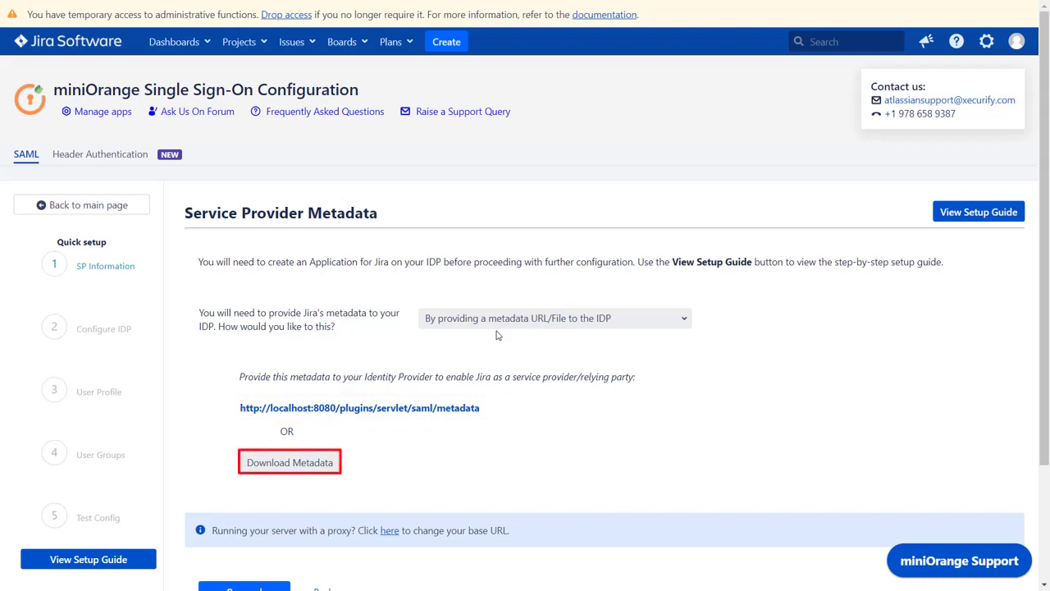
- Choose 'By manually configuring the metadata on your IdP' and view the setup guide
click(500, 322)
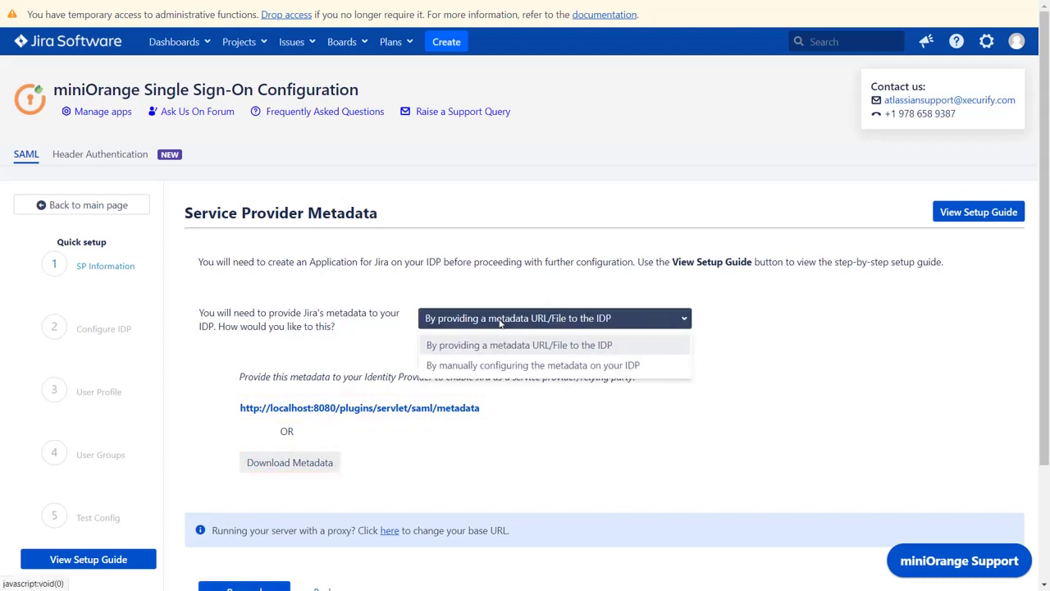
click(515, 368)
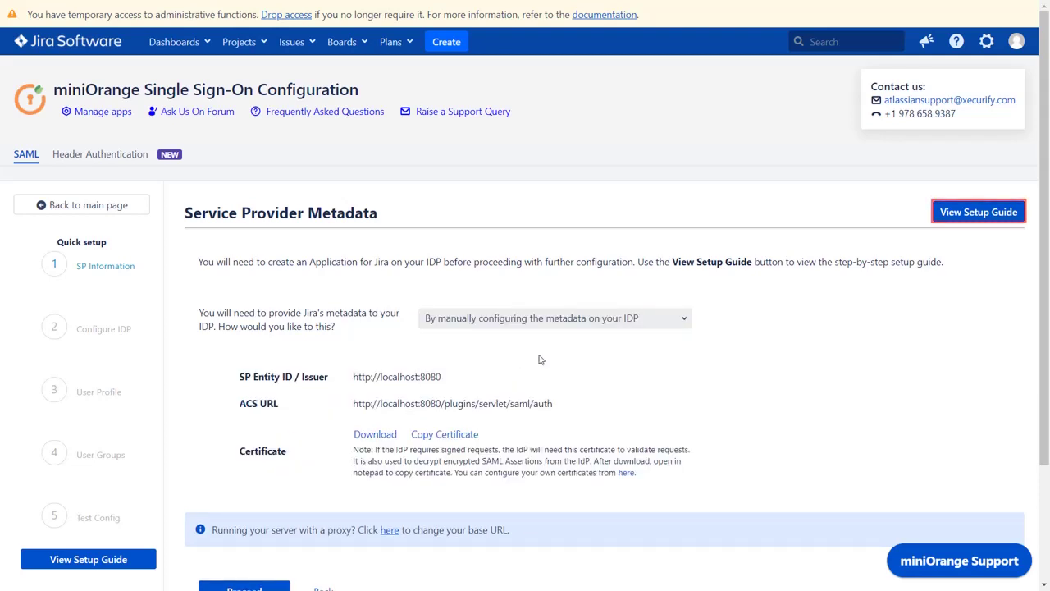
click(946, 212)
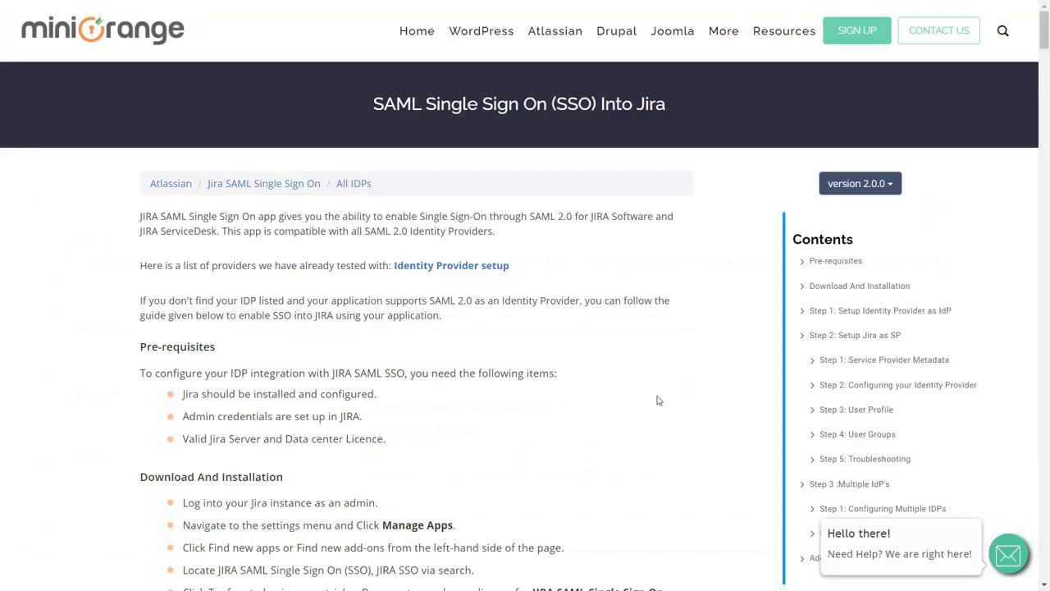
- Scroll the setup guide down to Step 2: Setup Jira as SP
scroll(659, 399, down, 5)
scroll(659, 400, down, 15)
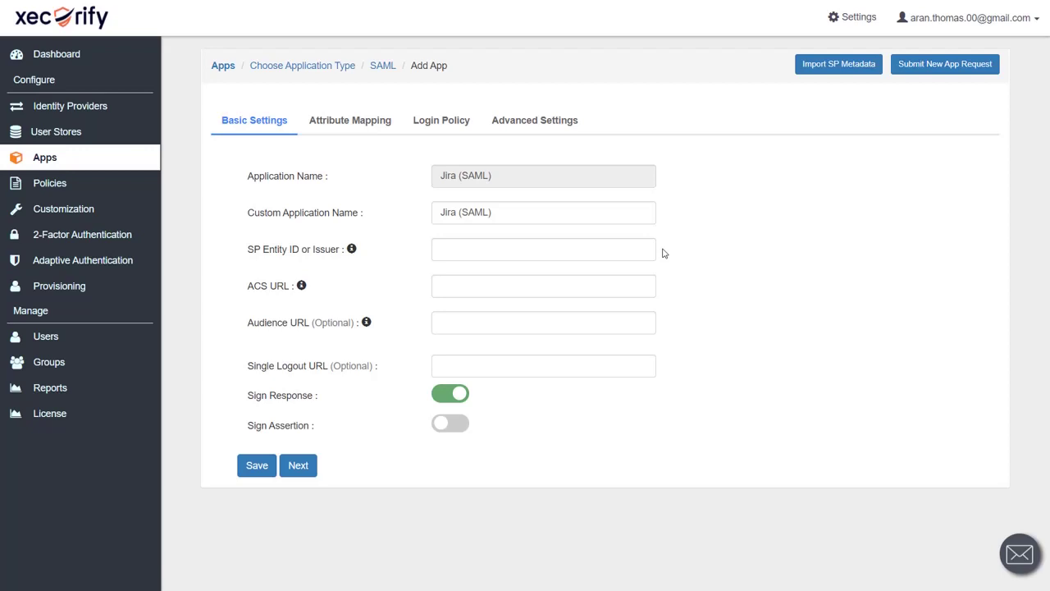
key(ctrl+Tab)
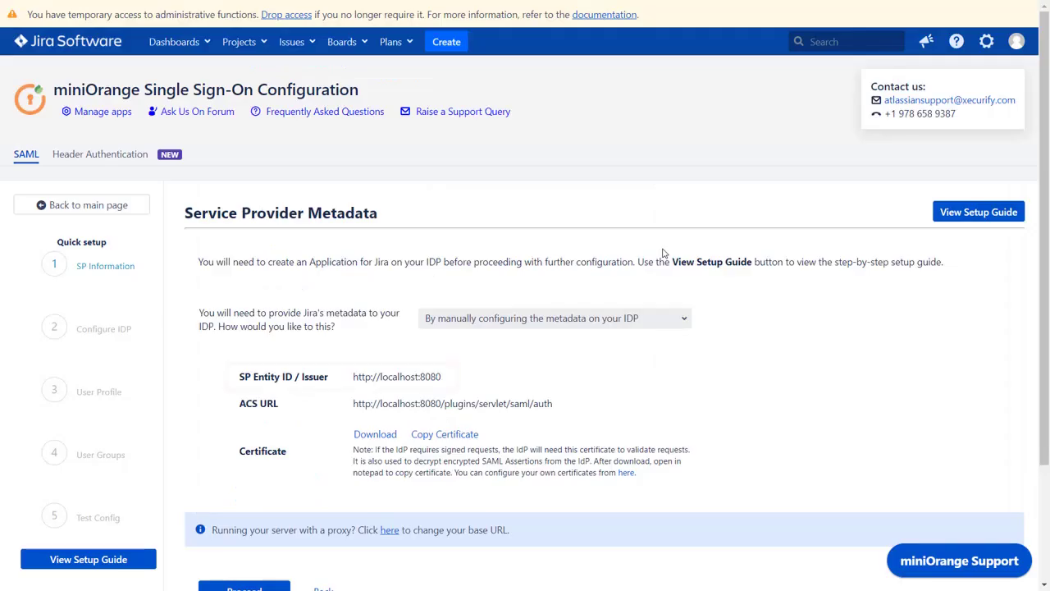
click(424, 375)
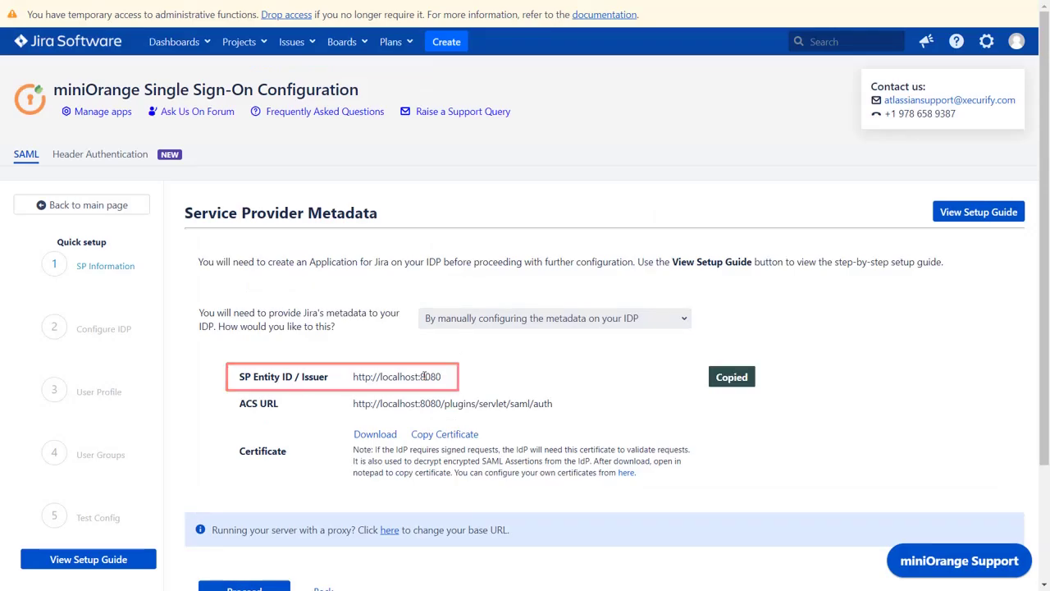
key(ctrl+Tab)
click(480, 254)
key(ctrl+v)
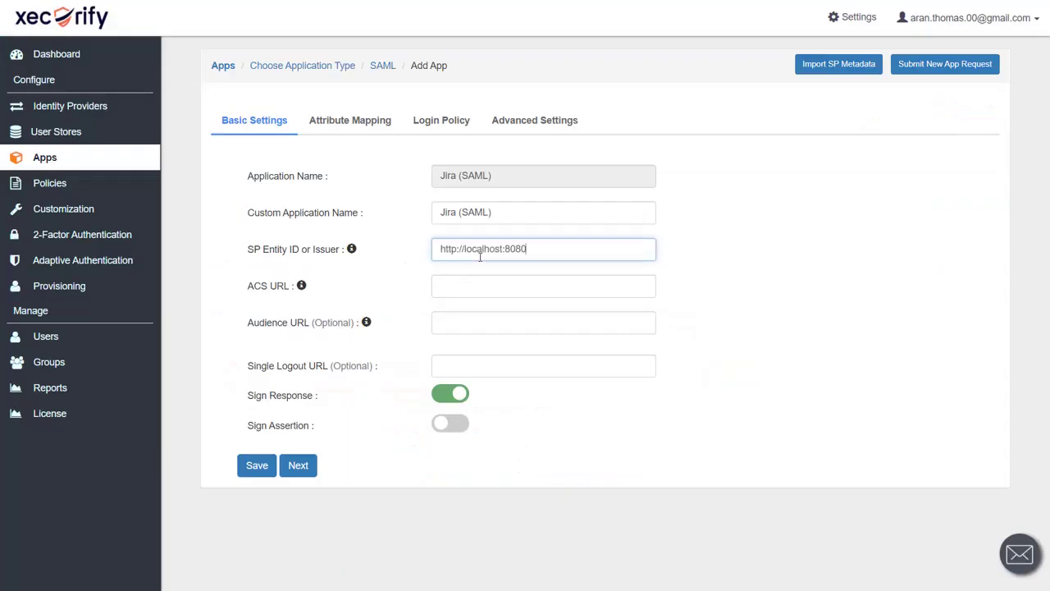
key(ctrl+Tab)
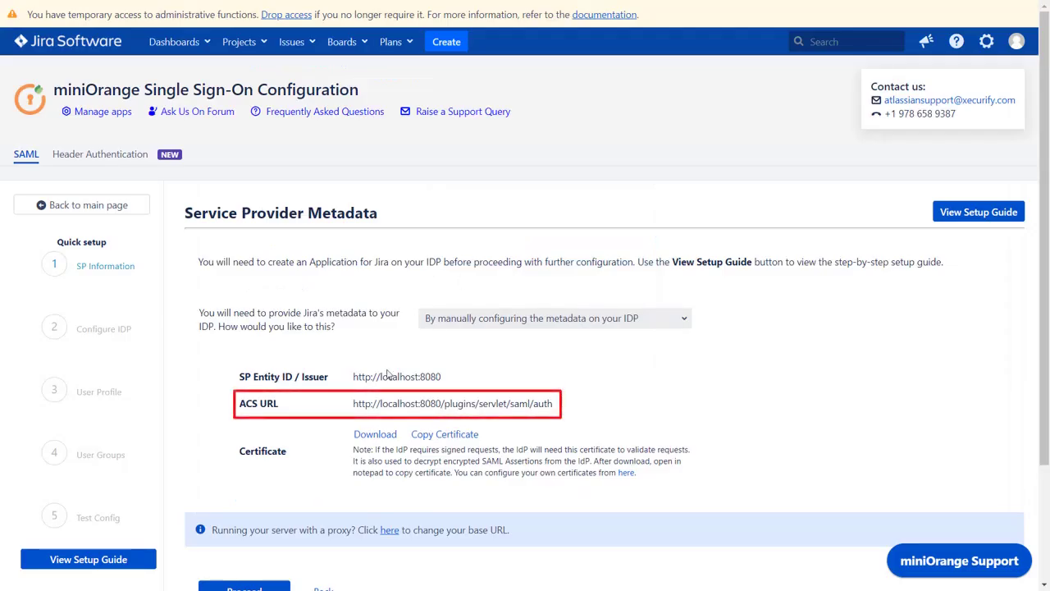
click(359, 404)
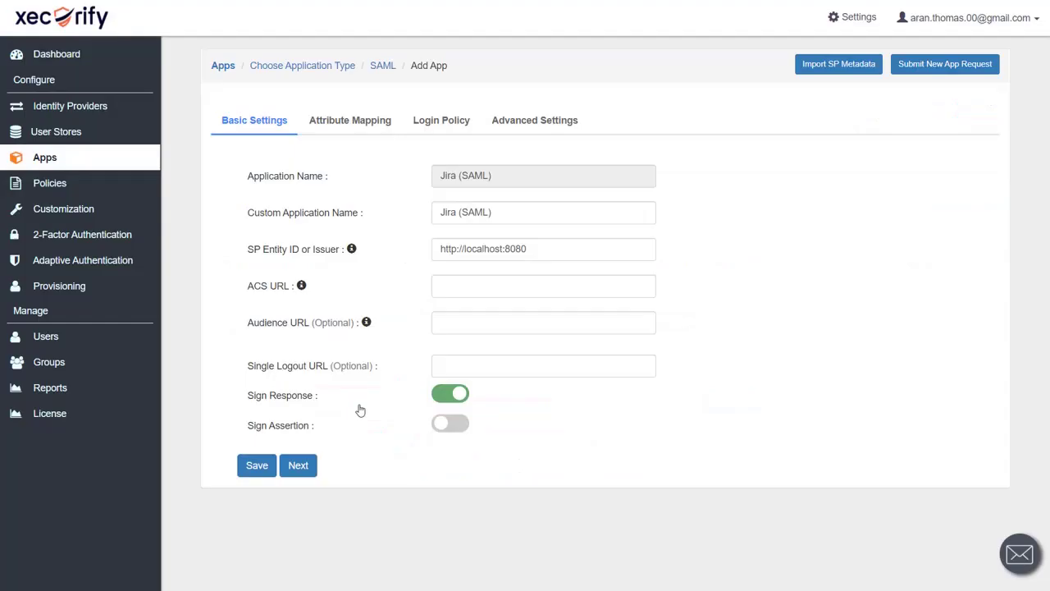
key(ctrl+Tab)
click(454, 290)
key(ctrl+v)
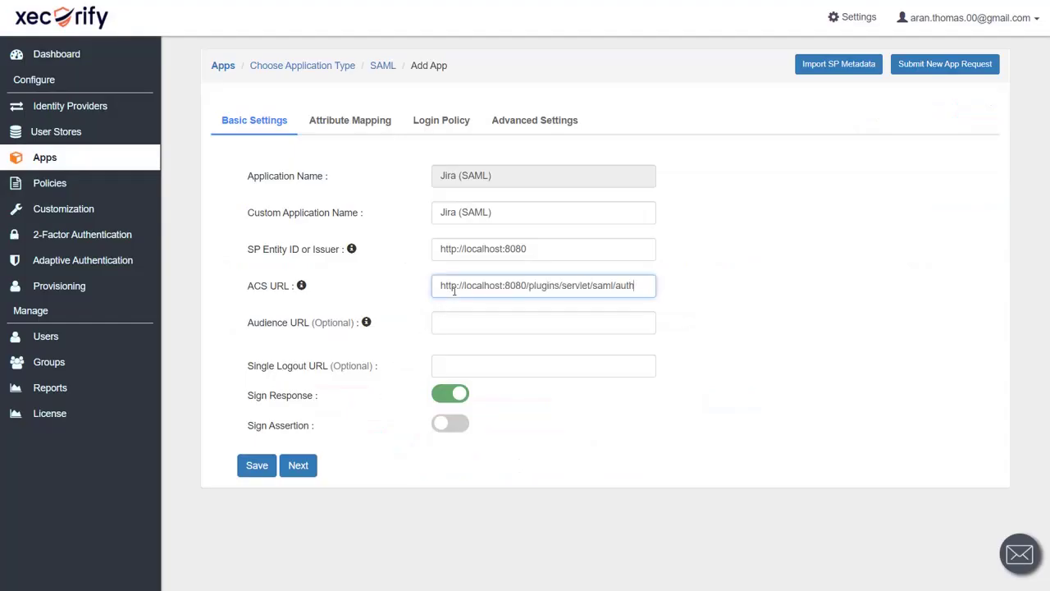
click(256, 466)
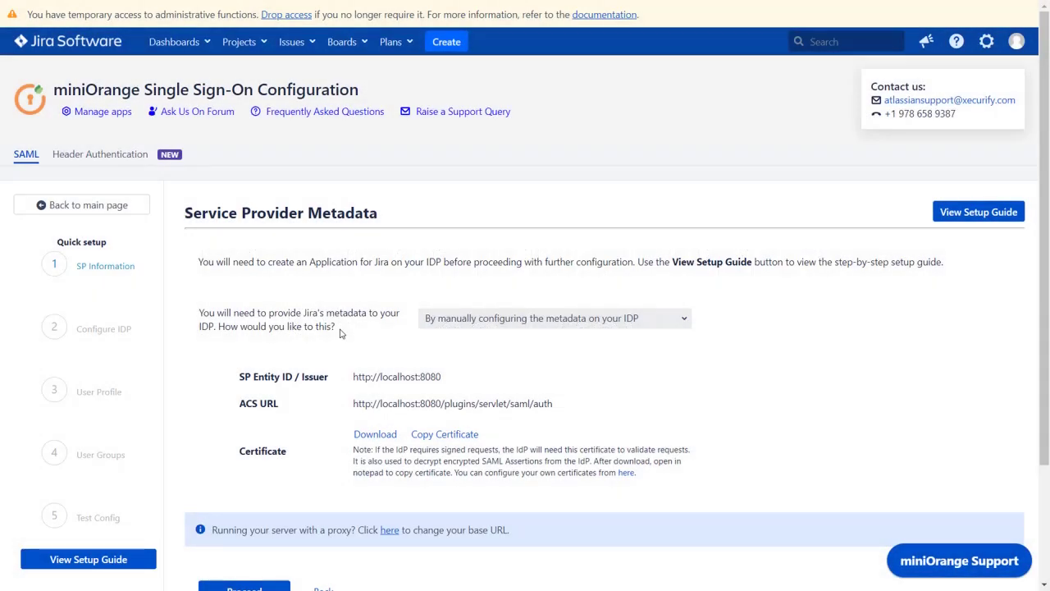
scroll(341, 332, down, 3)
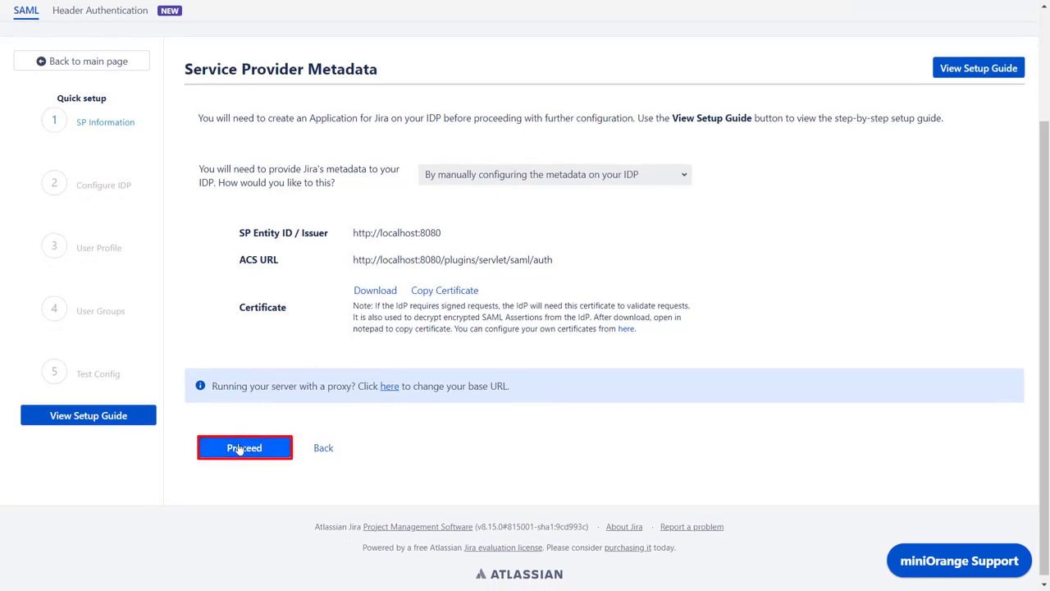
- Proceed to the IDP step and name the identity provider 'Custom IdP (miniOrange)'
click(240, 449)
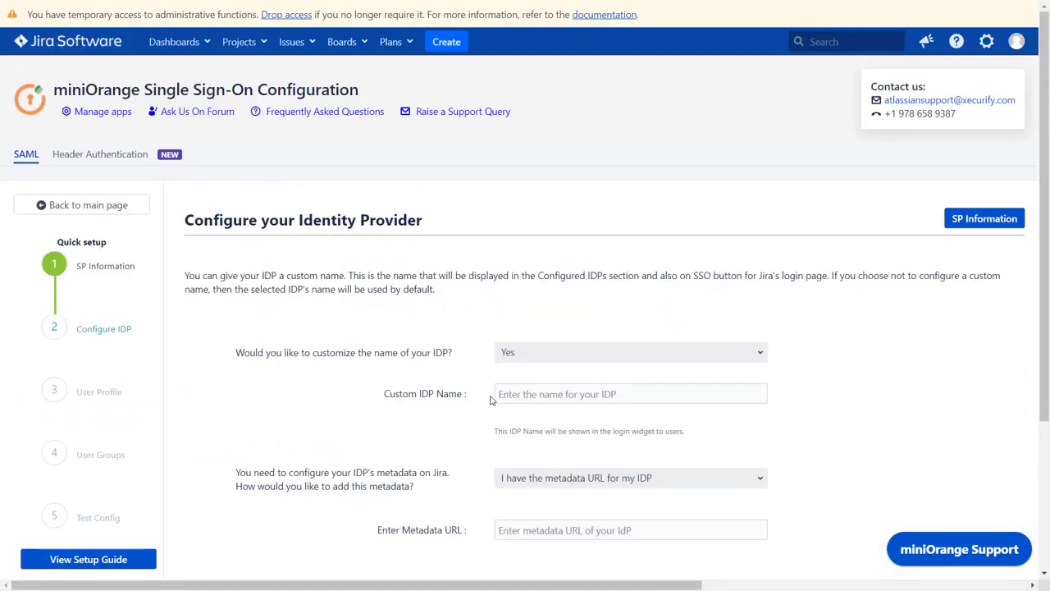
click(506, 394)
text(Custom IdP (miniOrange))
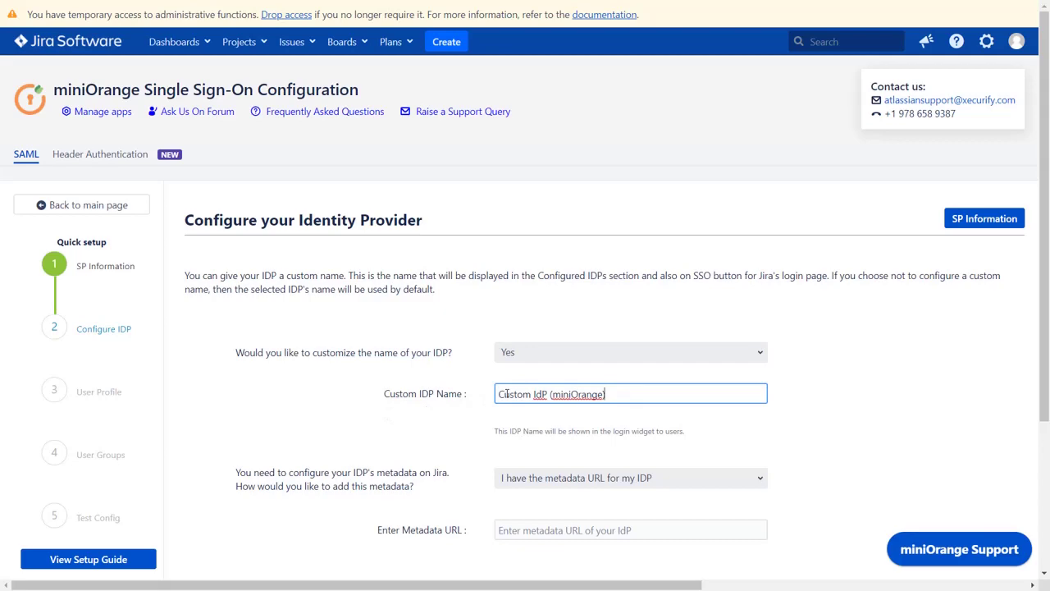
- Select 'I have the metadata URL for my IDP', then open the Jira (SAML) app's menu in Xecurify
scroll(507, 394, down, 3)
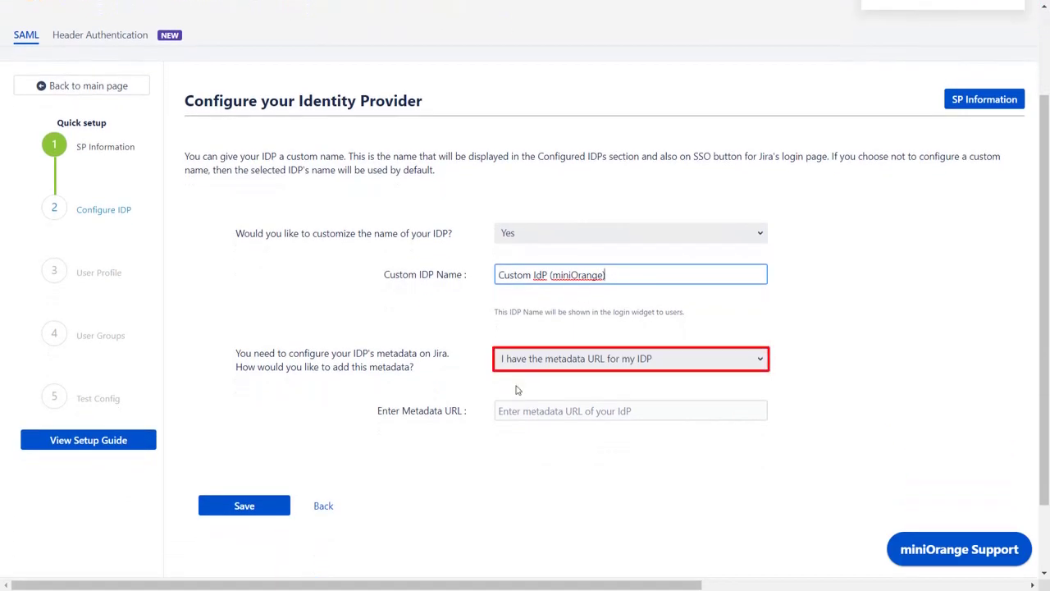
click(541, 369)
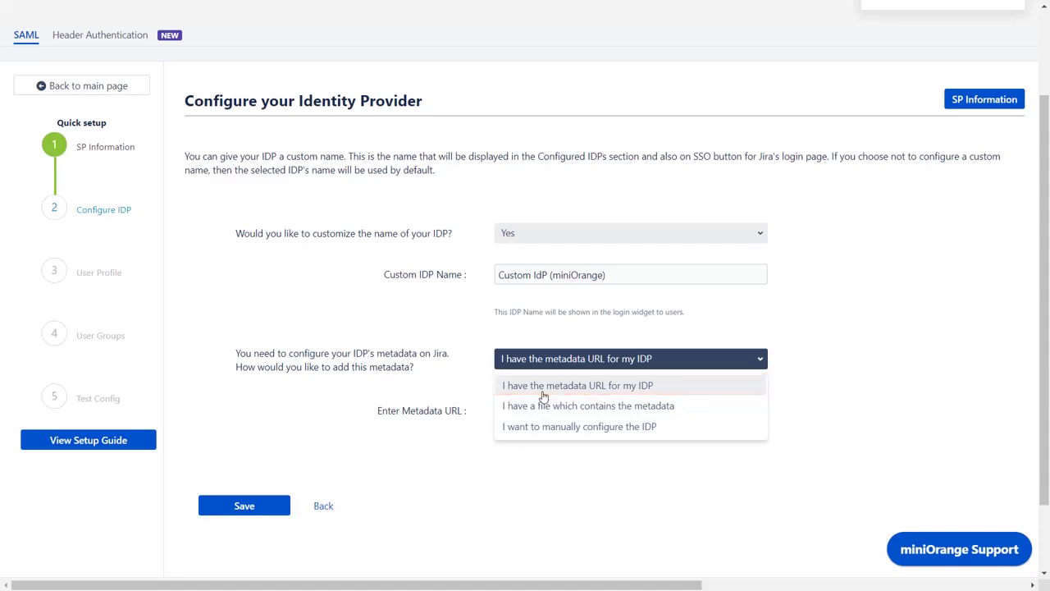
click(543, 393)
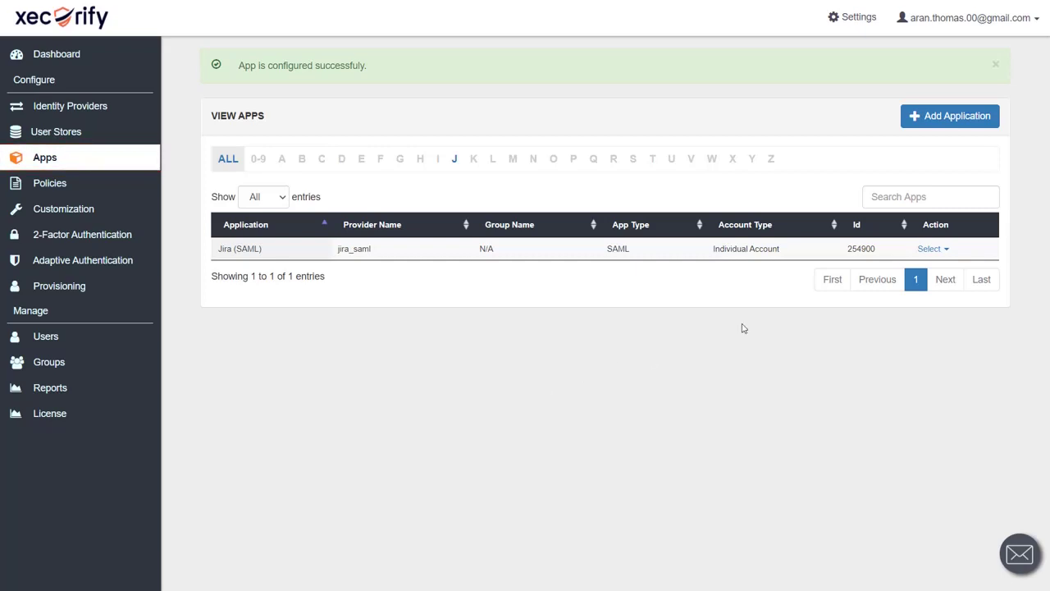
click(929, 250)
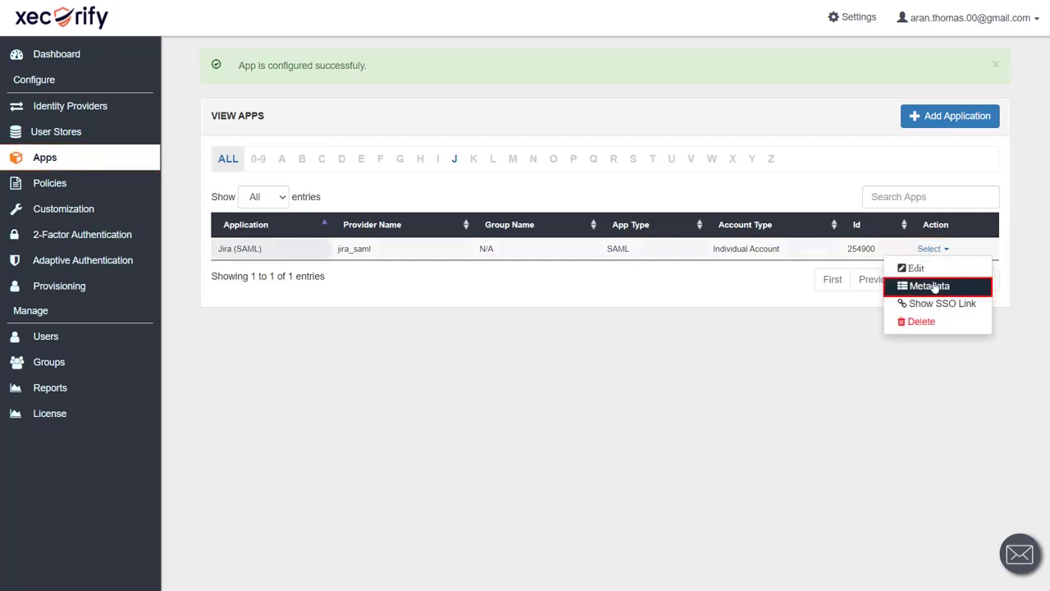
- Show the Jira (SAML) app's metadata in Xecurify and copy its Metadata URL
click(934, 287)
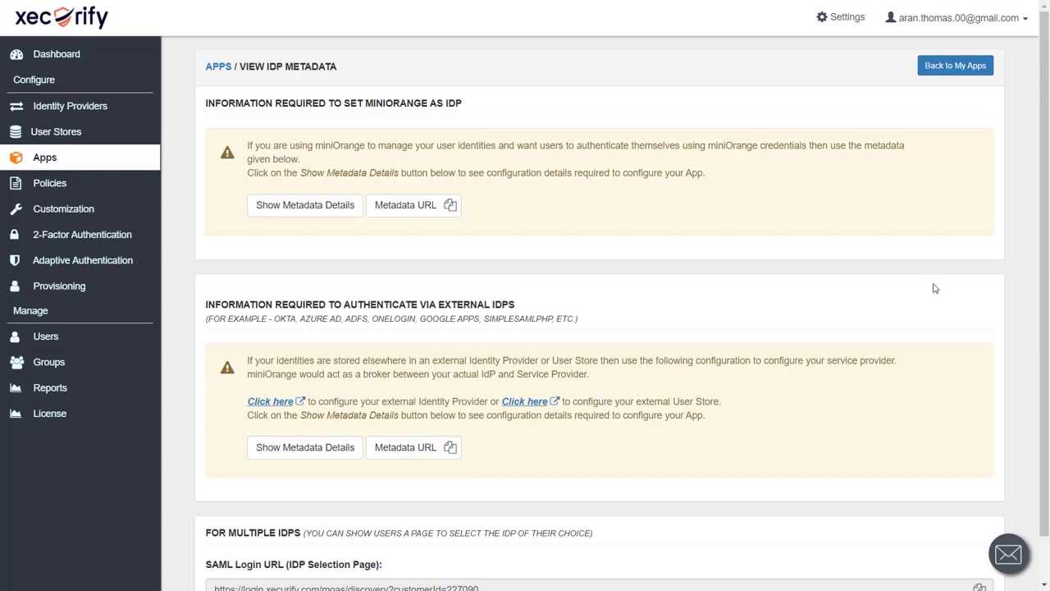
click(450, 206)
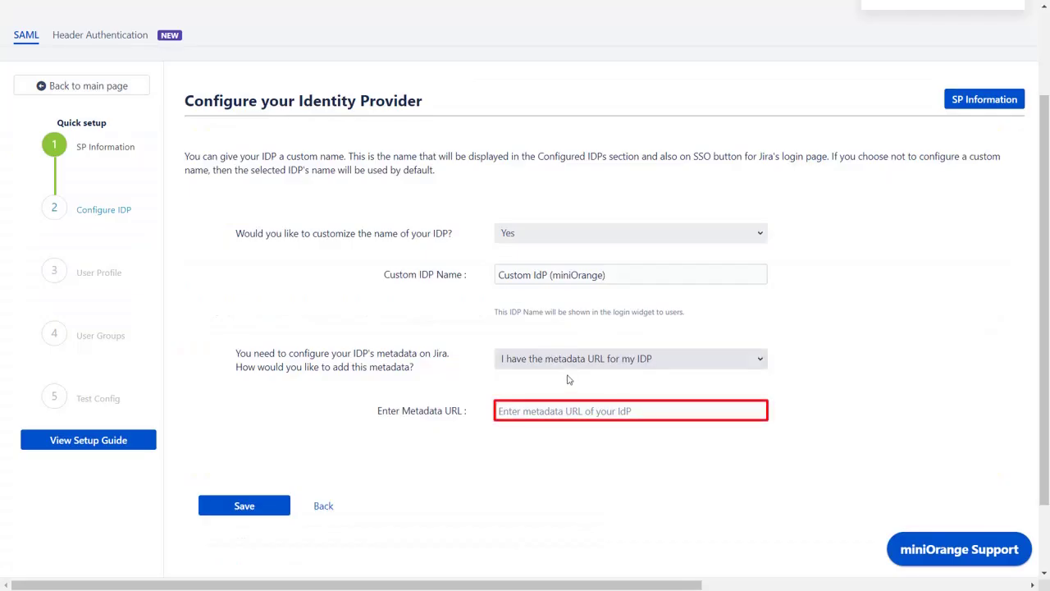
- Paste the Xecurify metadata URL into Enter Metadata URL and save
click(591, 410)
key(ctrl+v)
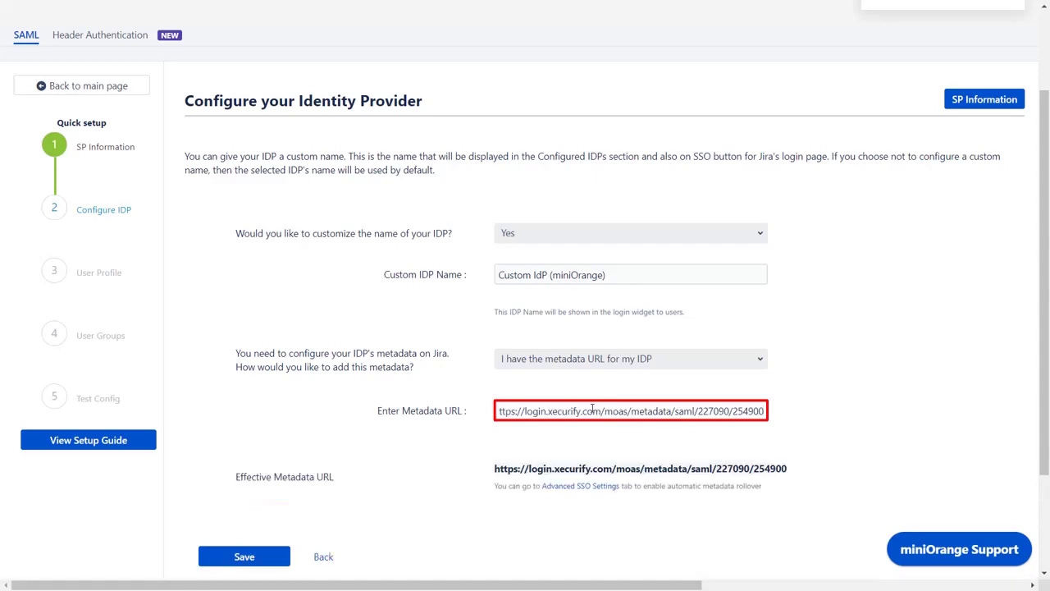
scroll(591, 407, down, 2)
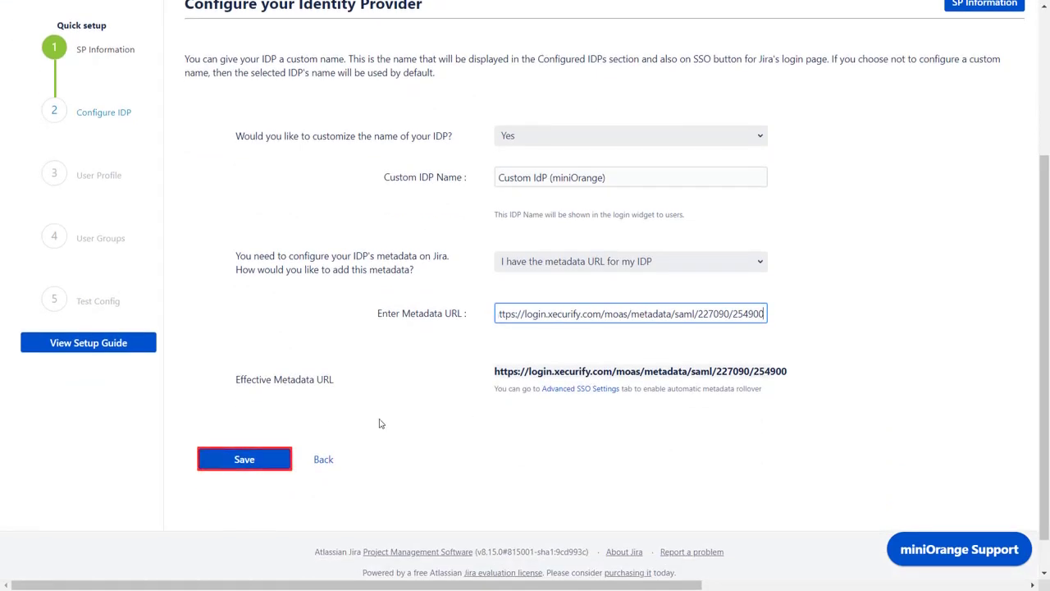
click(260, 459)
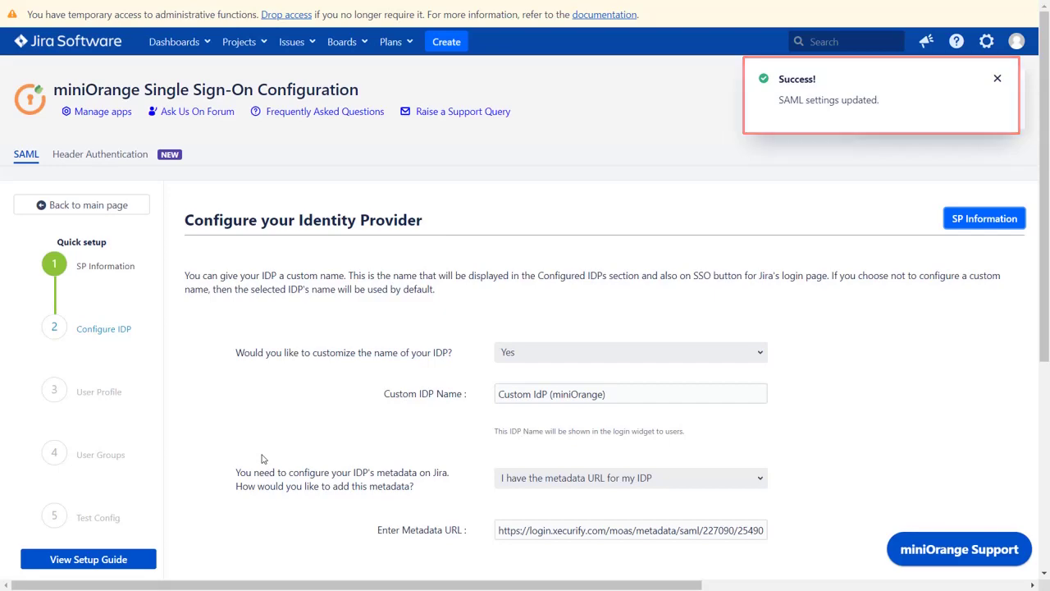
- Copy the Test and Get Attributes URL and open a new InPrivate window
scroll(263, 459, down, 5)
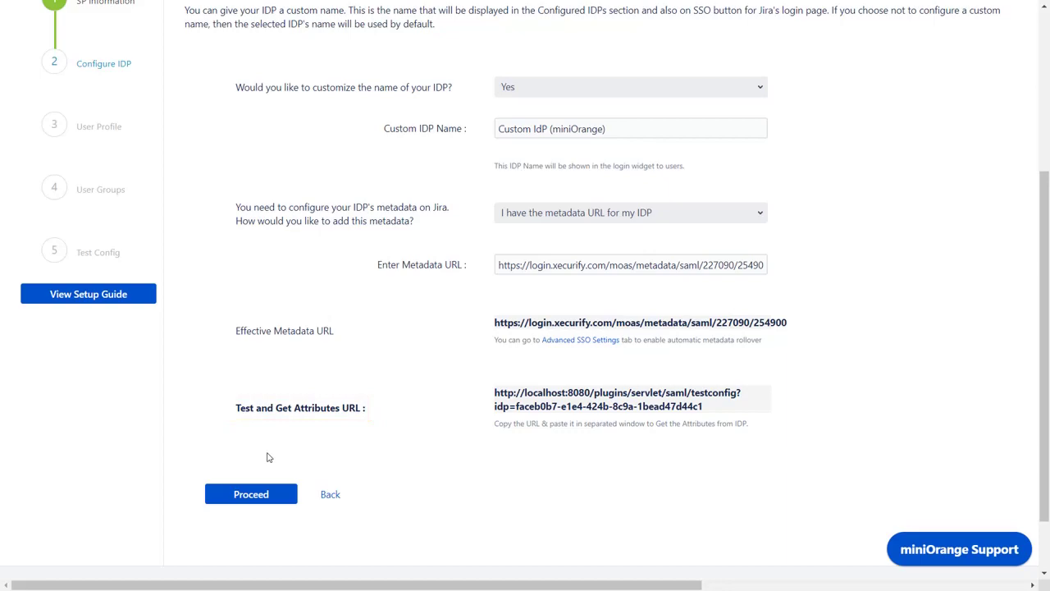
click(500, 400)
key(ctrl+shift+n)
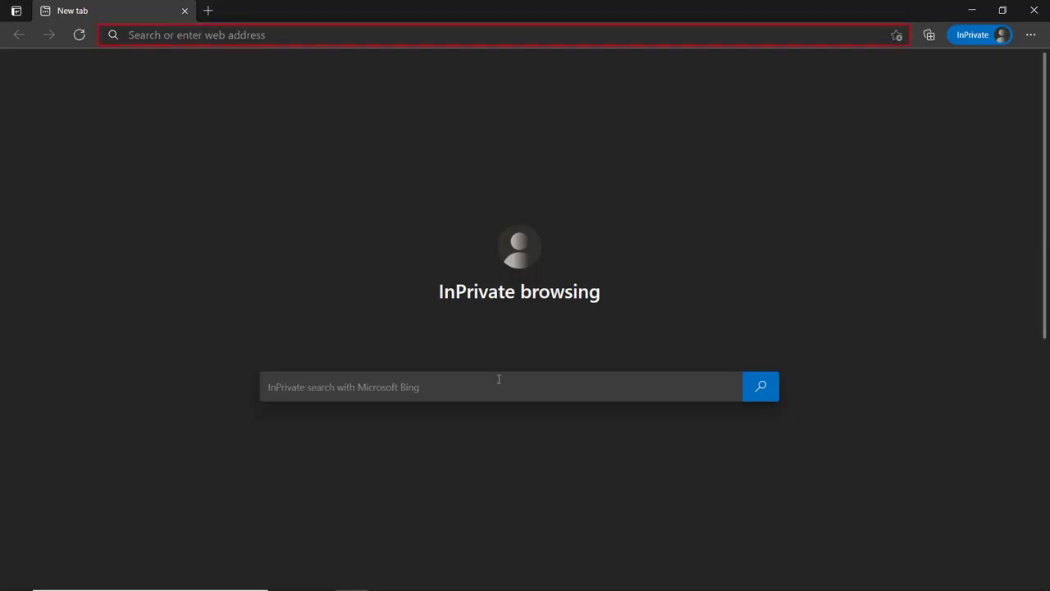
- Load the copied testconfig URL in the InPrivate window to run the SAML test
click(337, 35)
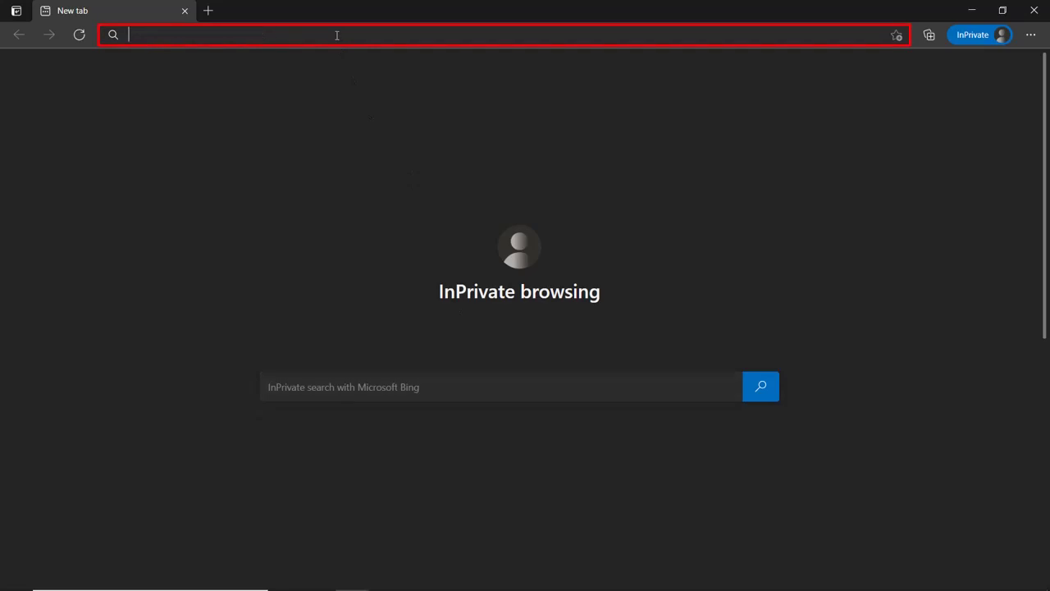
key(ctrl+v)
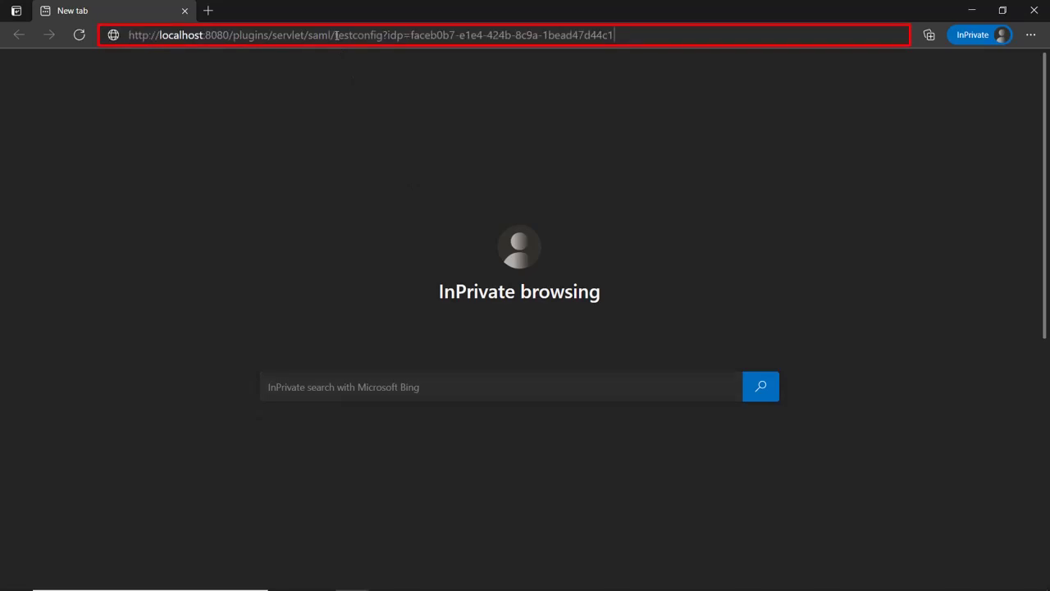
key(Return)
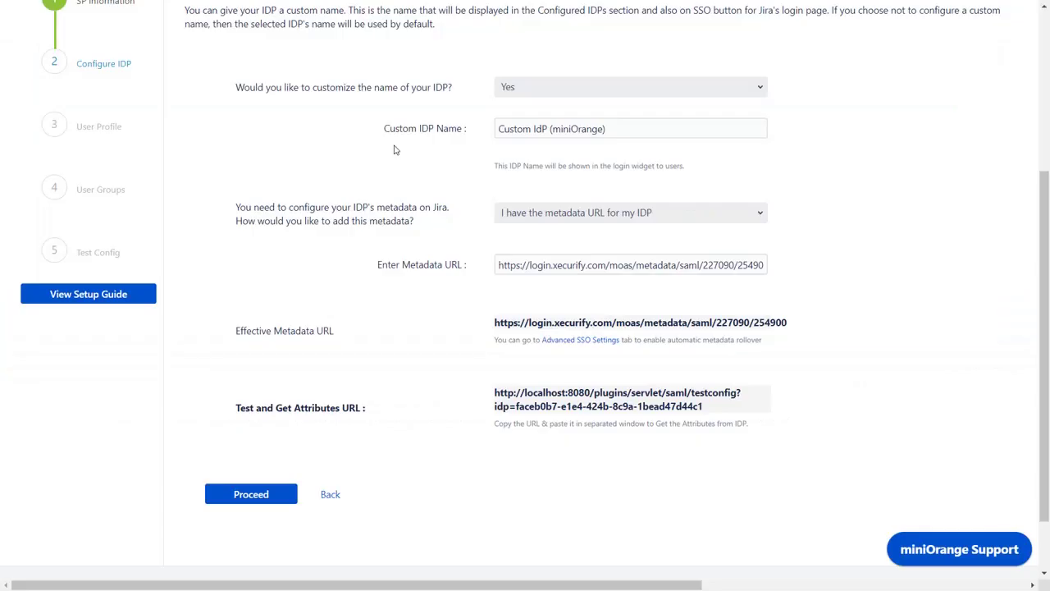
- Keep Username login with NameID for username and email, then save the profile mapping
click(254, 496)
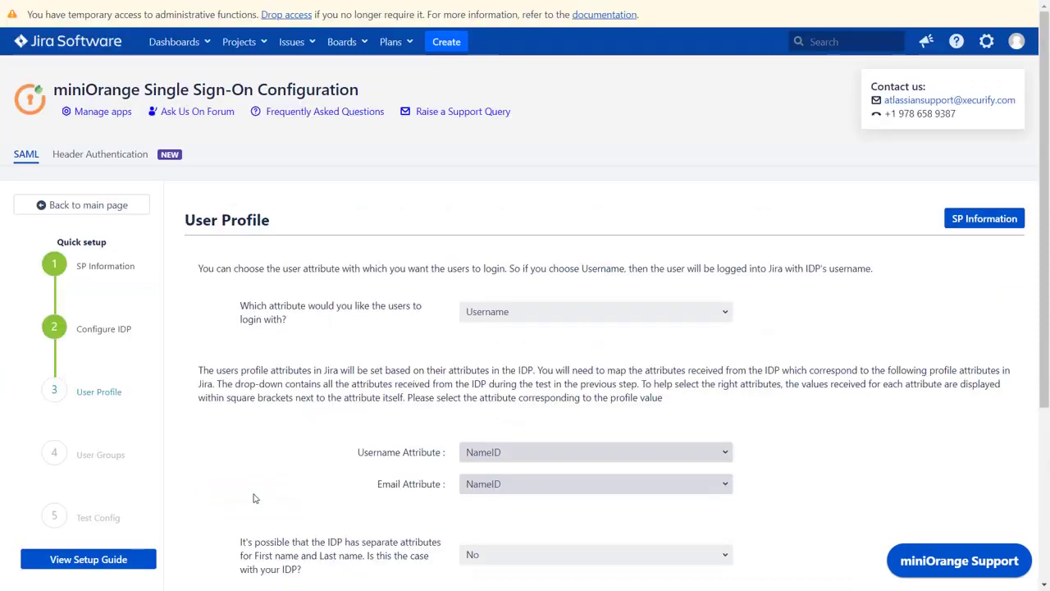
scroll(253, 498, down, 3)
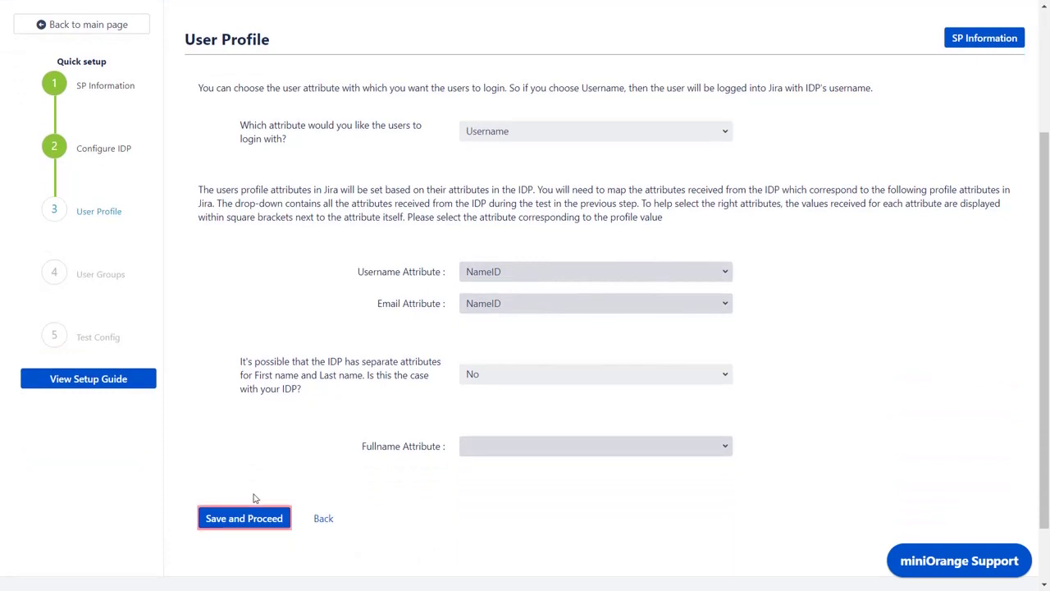
click(243, 518)
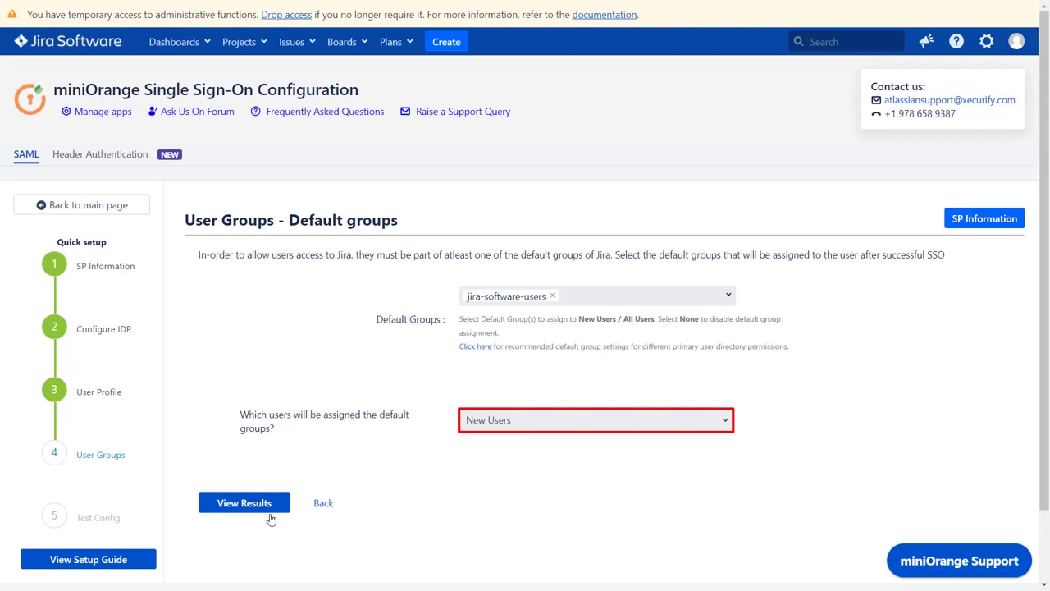
- Keep jira-software-users as the default group and finish adding Custom IdP (miniOrange)
click(264, 507)
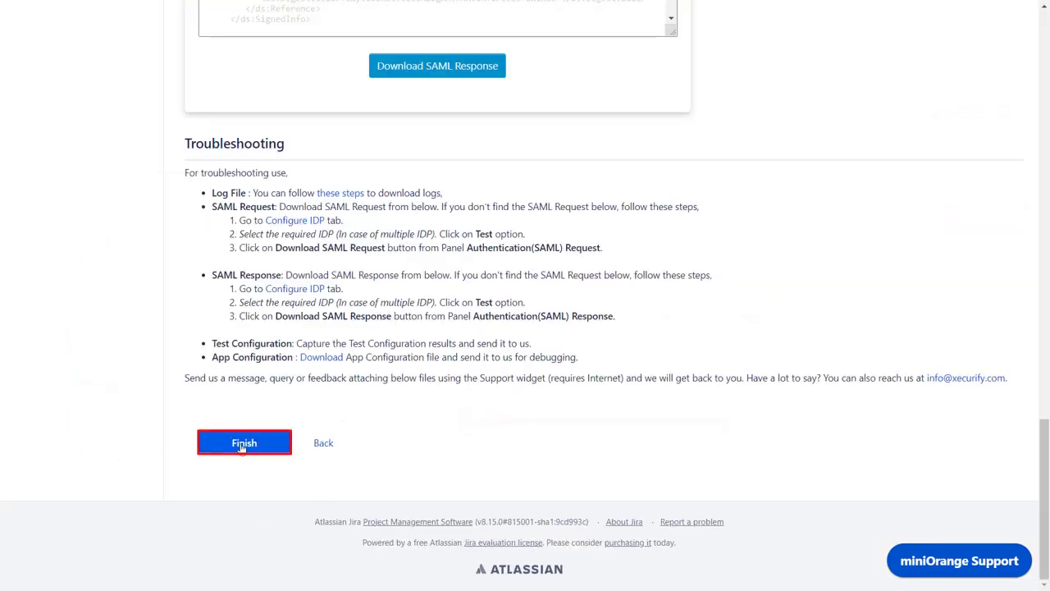
click(244, 450)
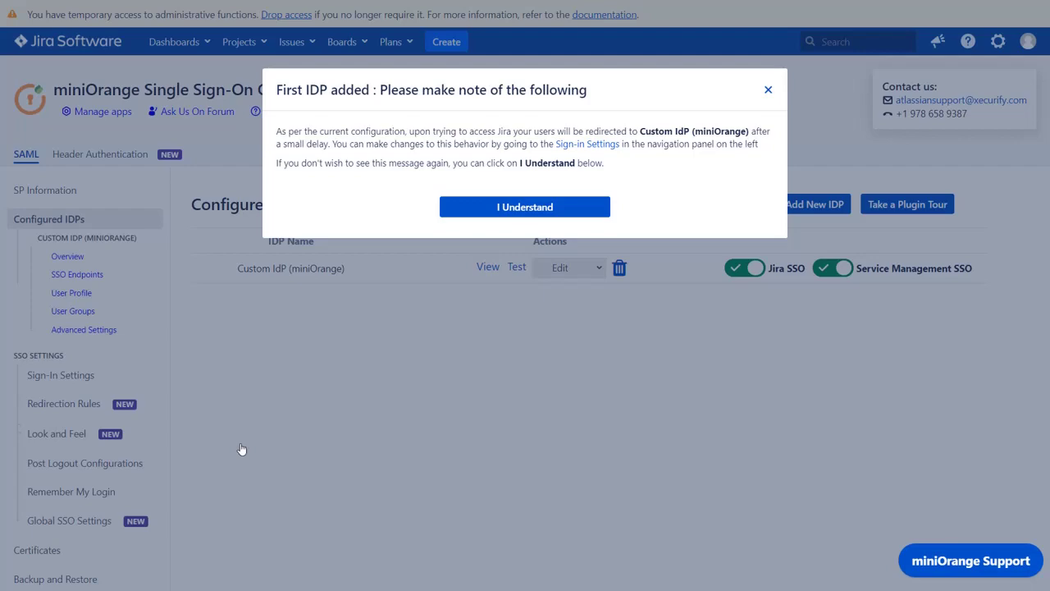
- Turn off Auto-Redirect to IDP in Sign-In Settings, save, and return to Configured IDPs
click(577, 146)
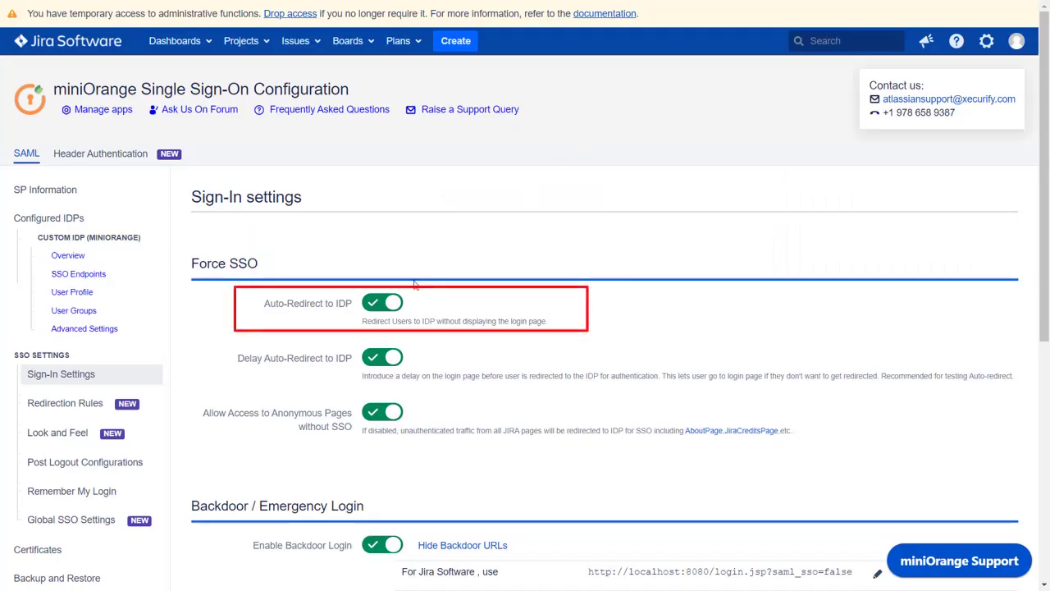
click(393, 305)
scroll(393, 306, down, 4)
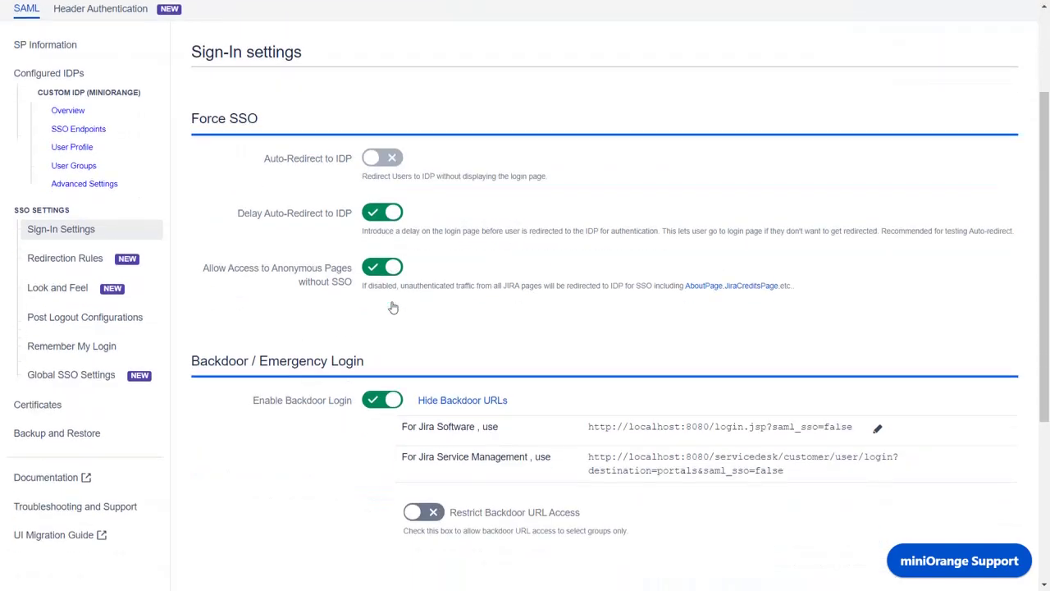
scroll(393, 308, down, 2)
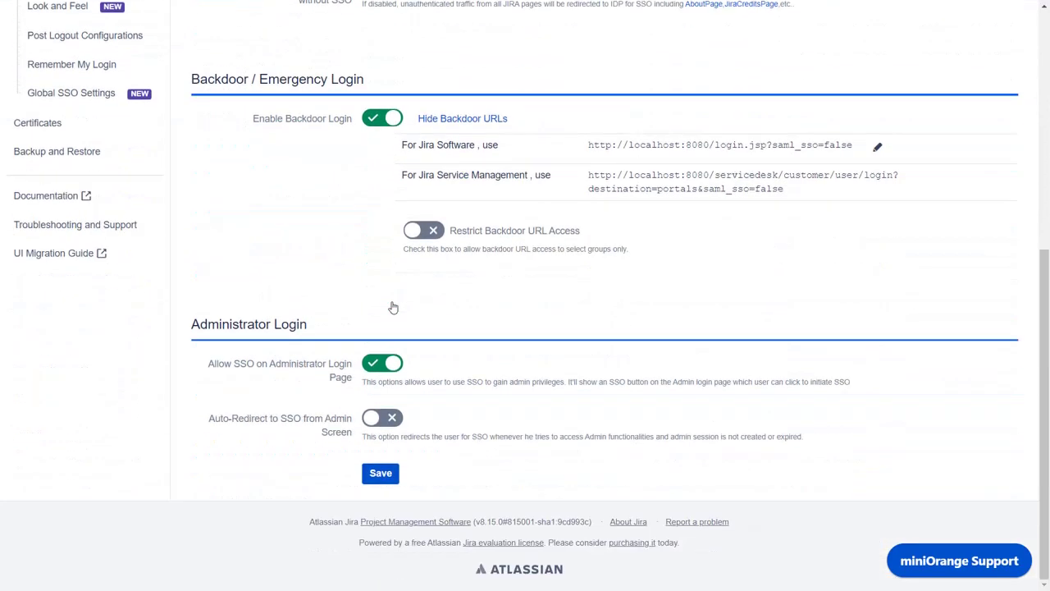
click(379, 482)
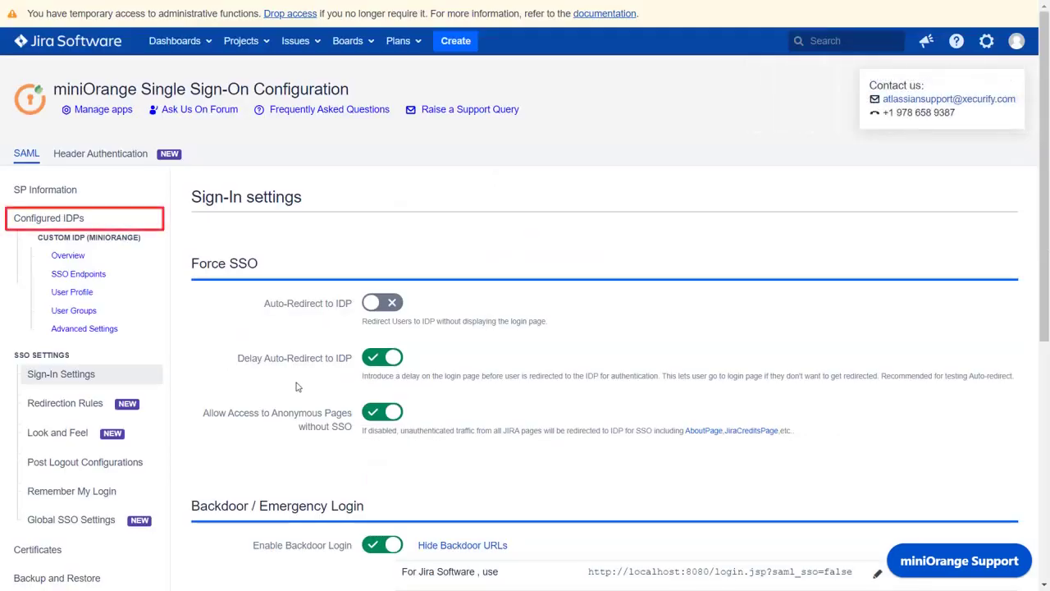
click(161, 220)
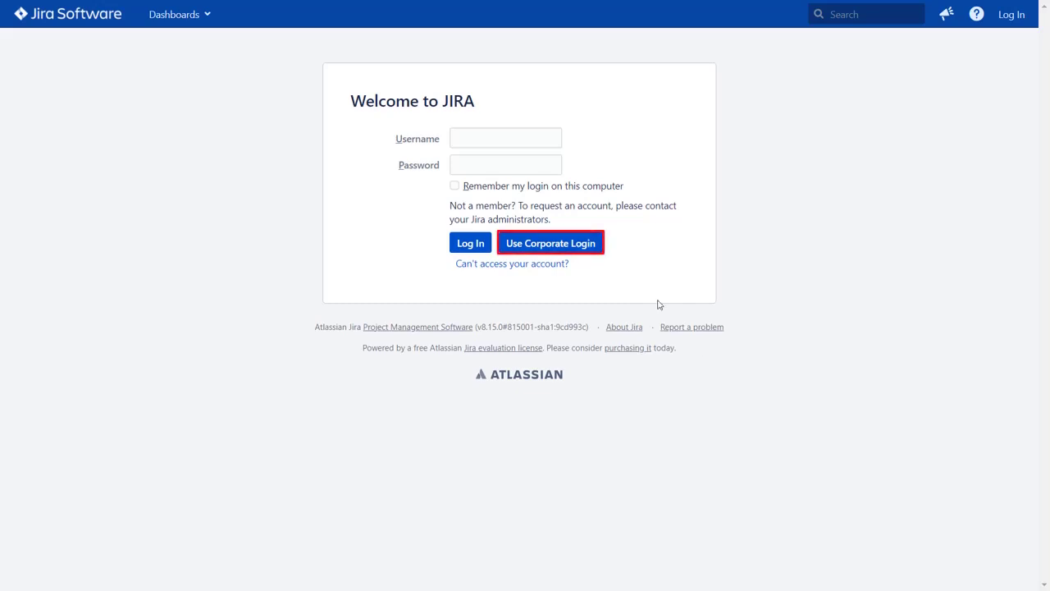
- Sign in through Xecurify corporate login with the account username and password, then view the profile
click(597, 251)
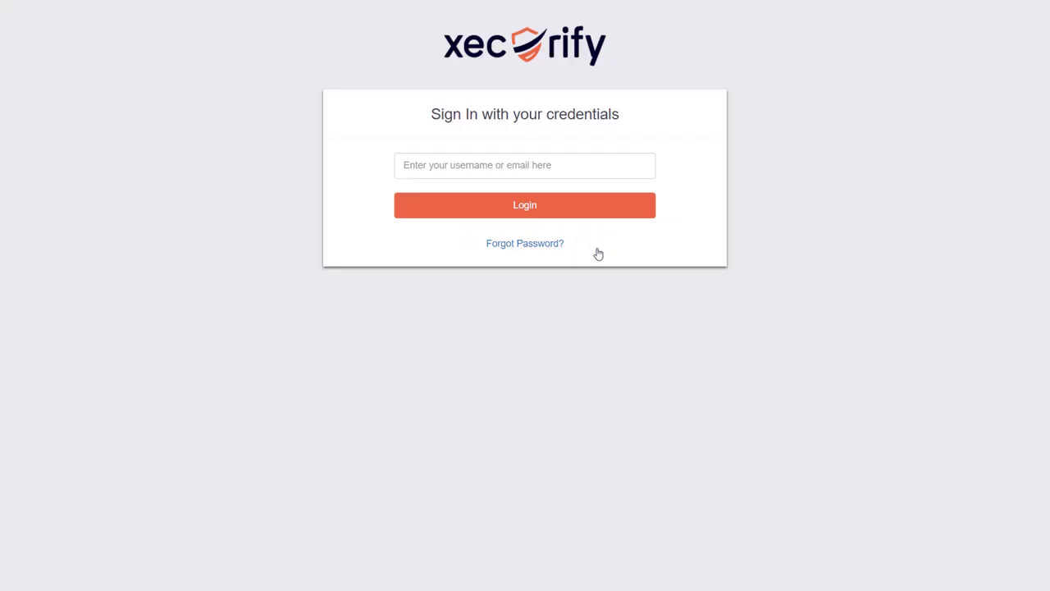
click(570, 168)
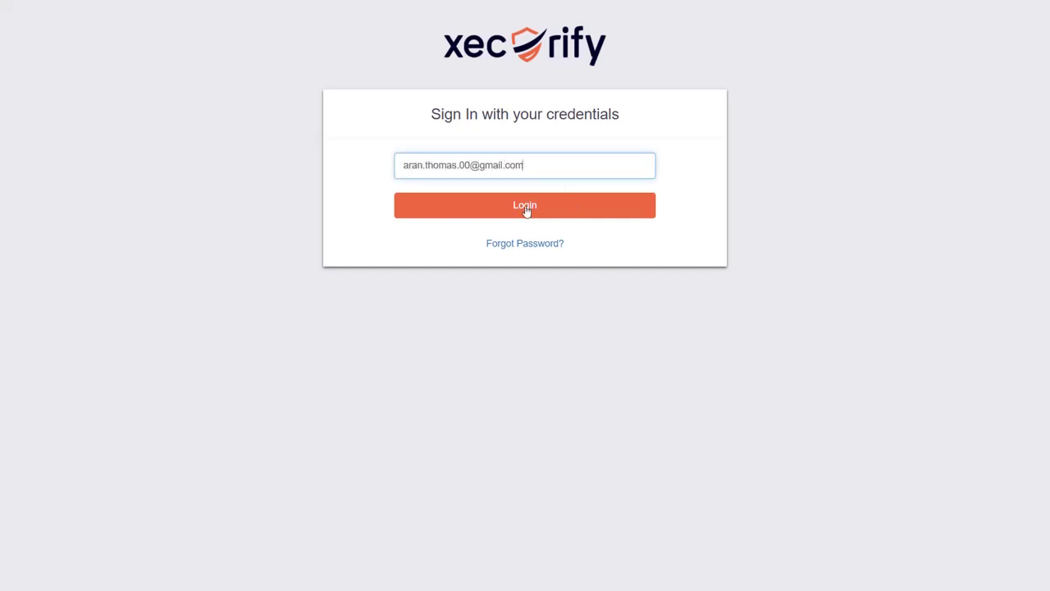
click(526, 211)
text(********)
click(501, 238)
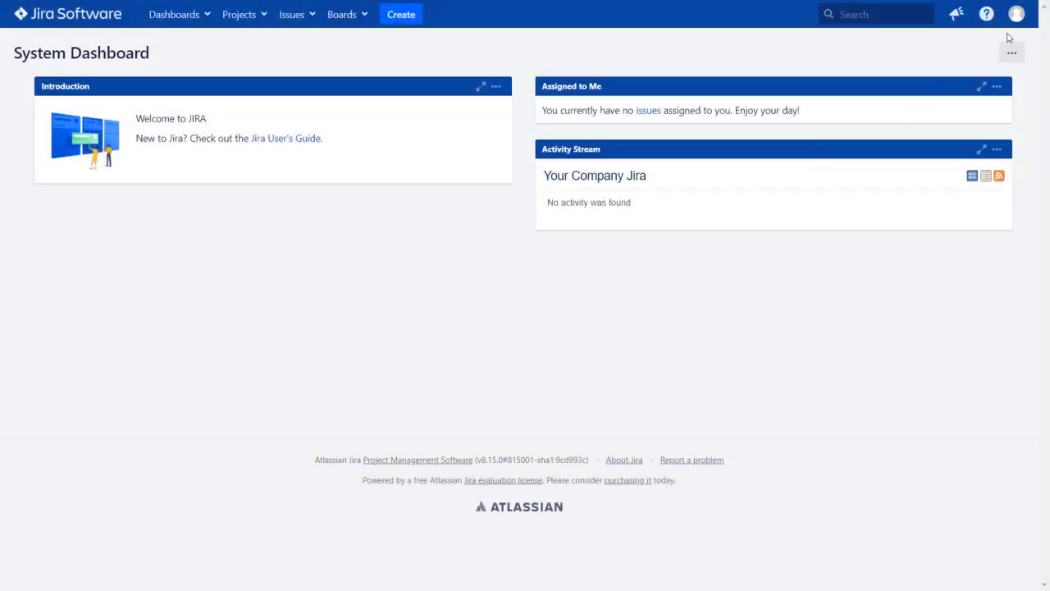
click(1018, 22)
click(1015, 44)
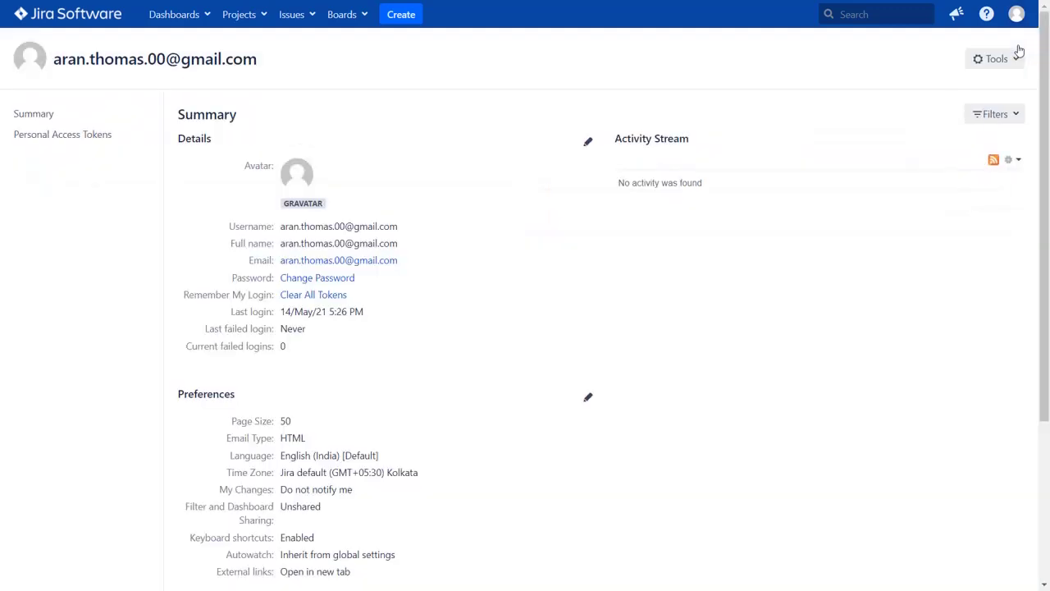